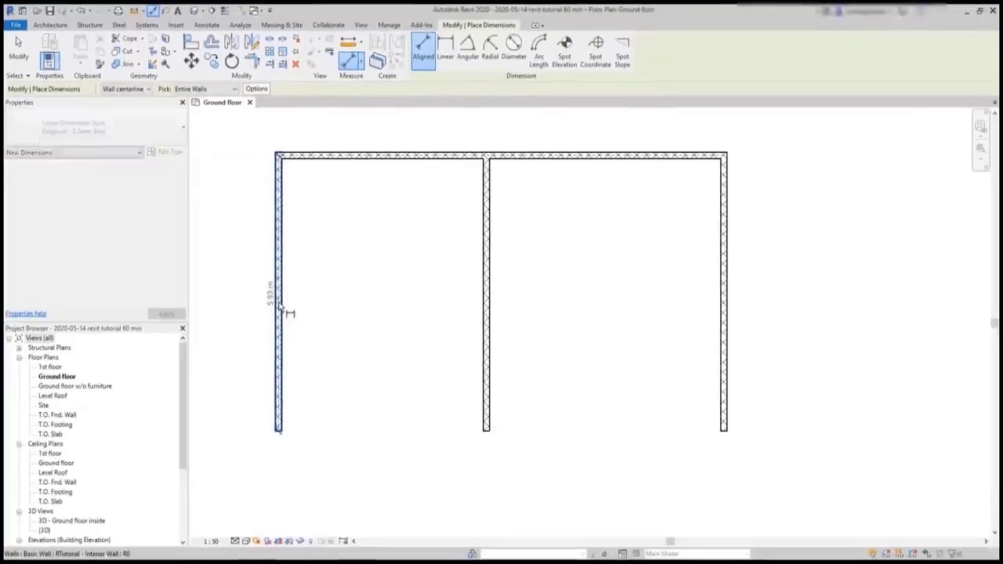
- Add aligned centerline dimensions to the left, upper and right walls, picking entire walls as references
left_click(276, 298)
left_click(267, 296)
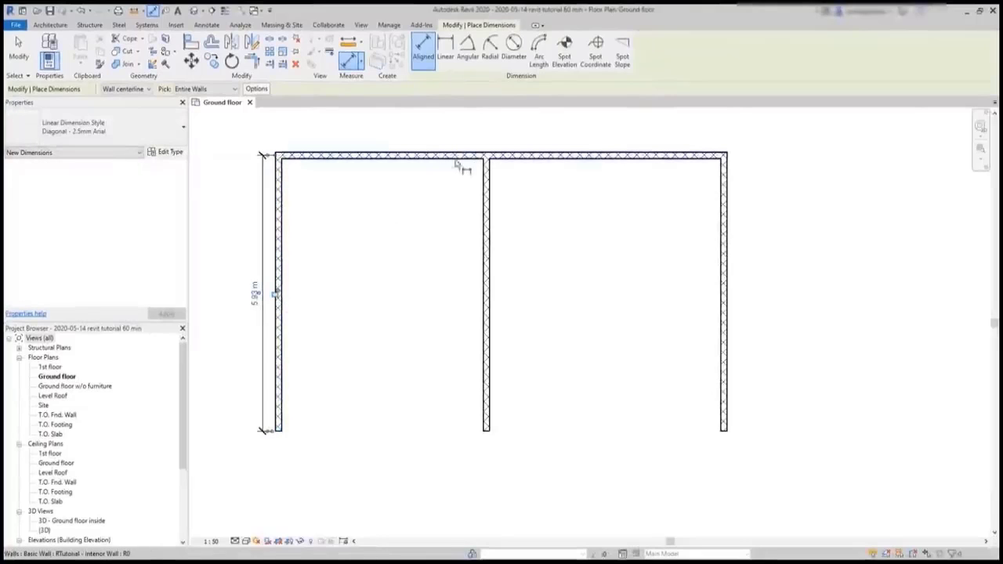
left_click(459, 161)
left_click(500, 134)
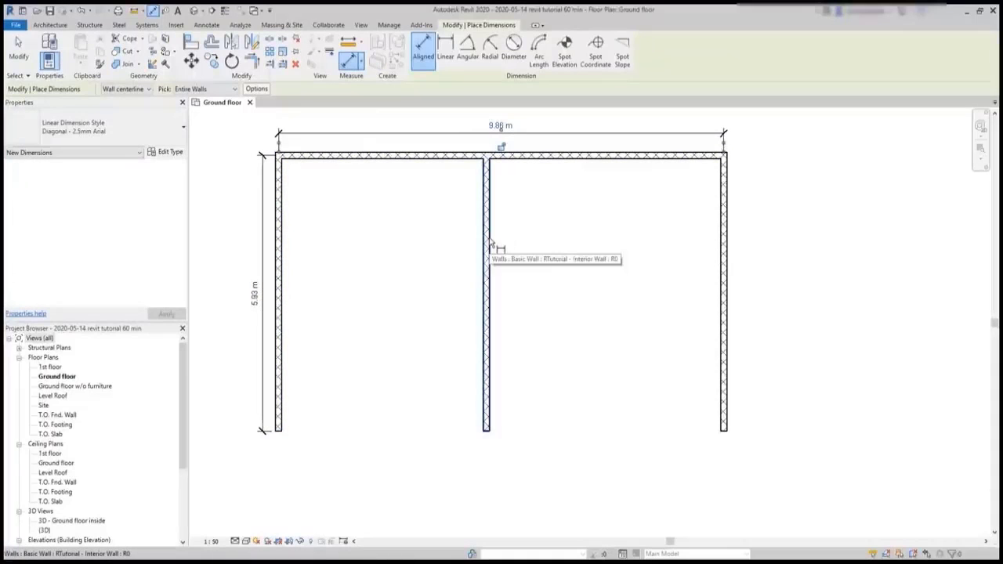
left_click(724, 292)
left_click(752, 299)
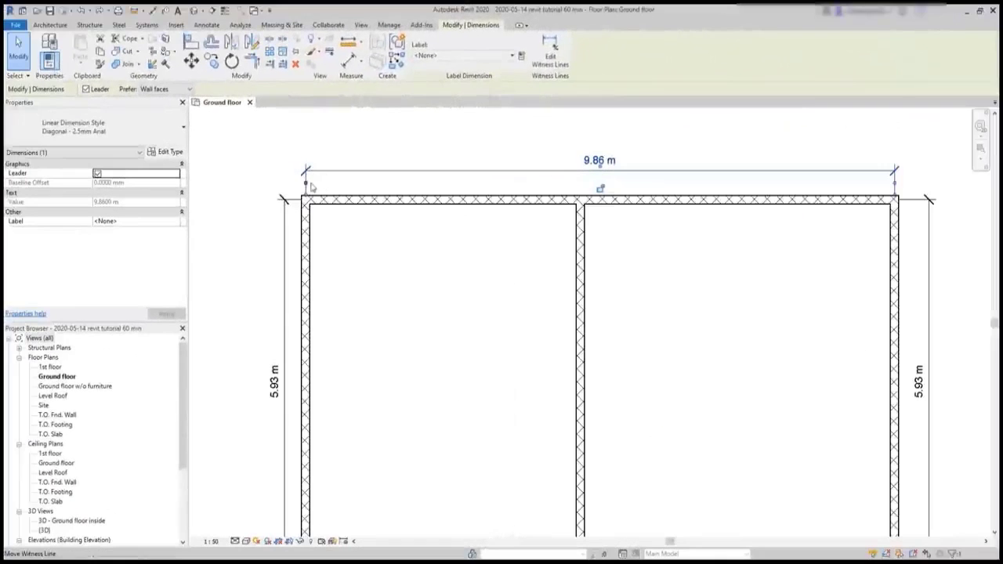
- Move both witness lines of the upper wall's dimension to the outer faces of the side walls
left_click_drag(311, 187, 302, 188)
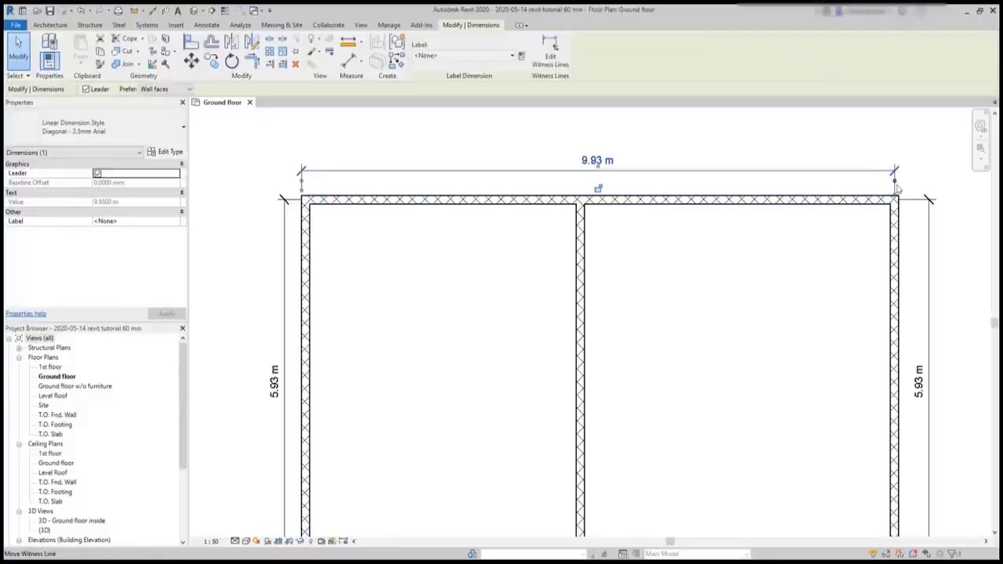
left_click_drag(895, 183, 898, 188)
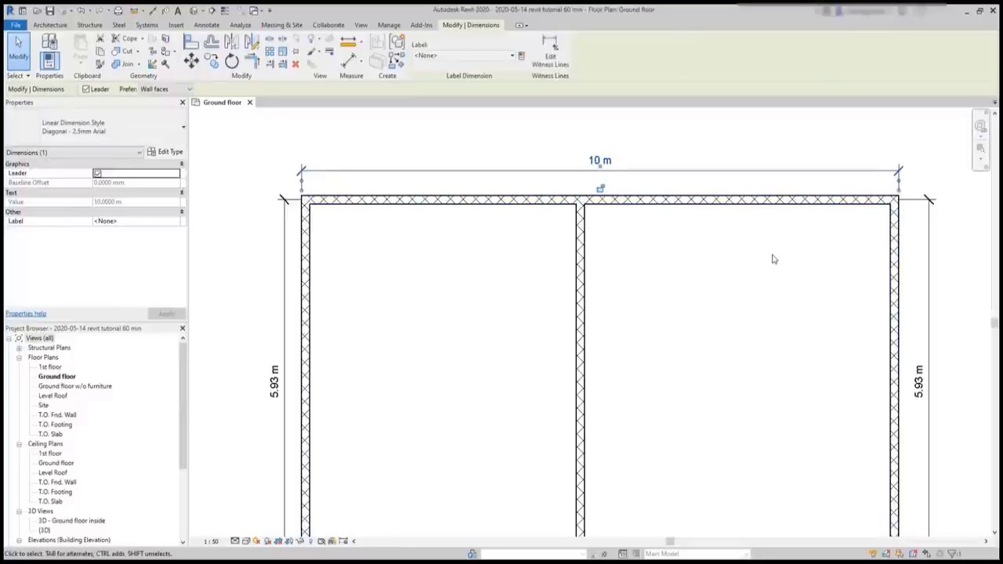
left_click(767, 257)
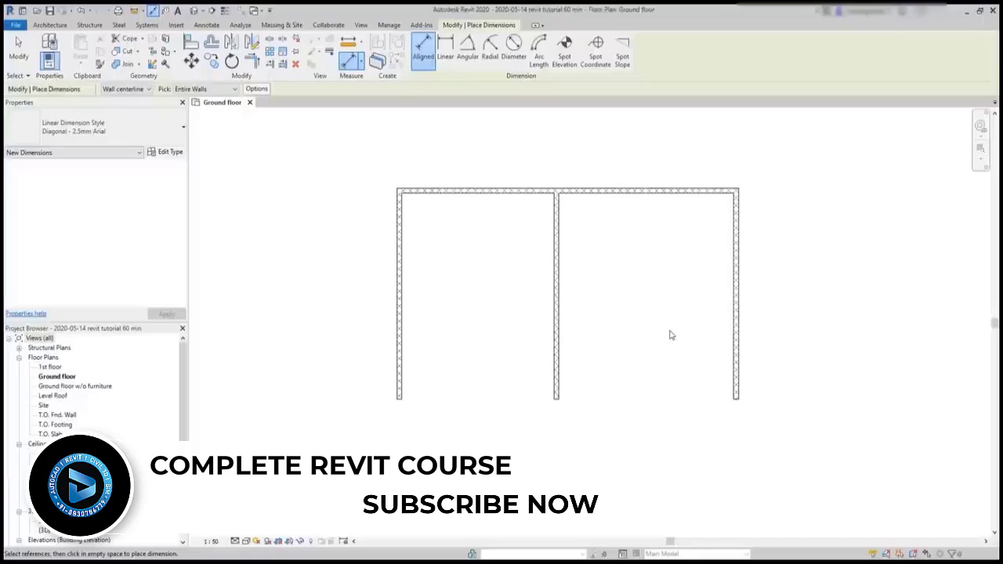
- Switch the dimension picking to individual references and dimension the left wall from its lower end to the upper wall's outer face
left_click(222, 89)
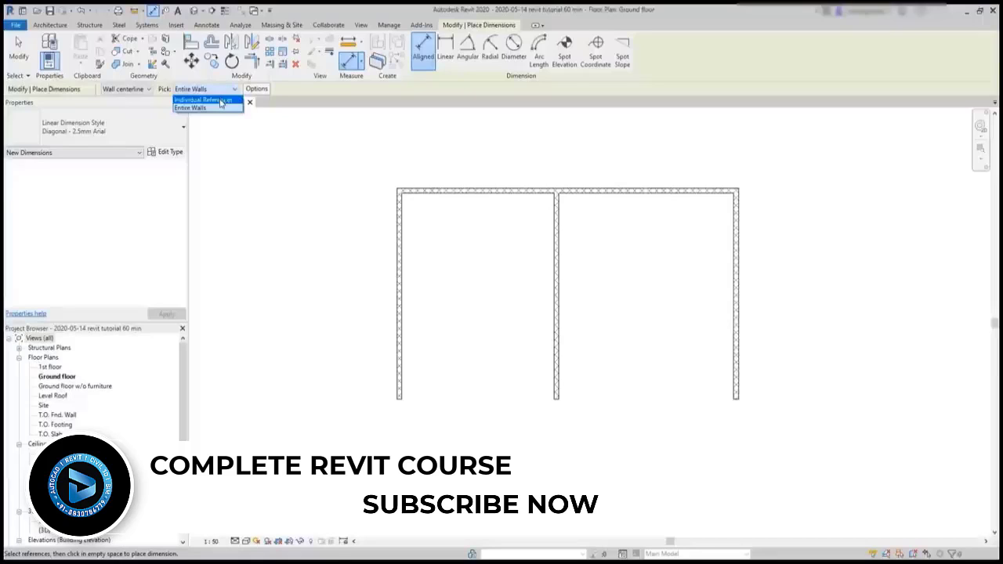
left_click(222, 100)
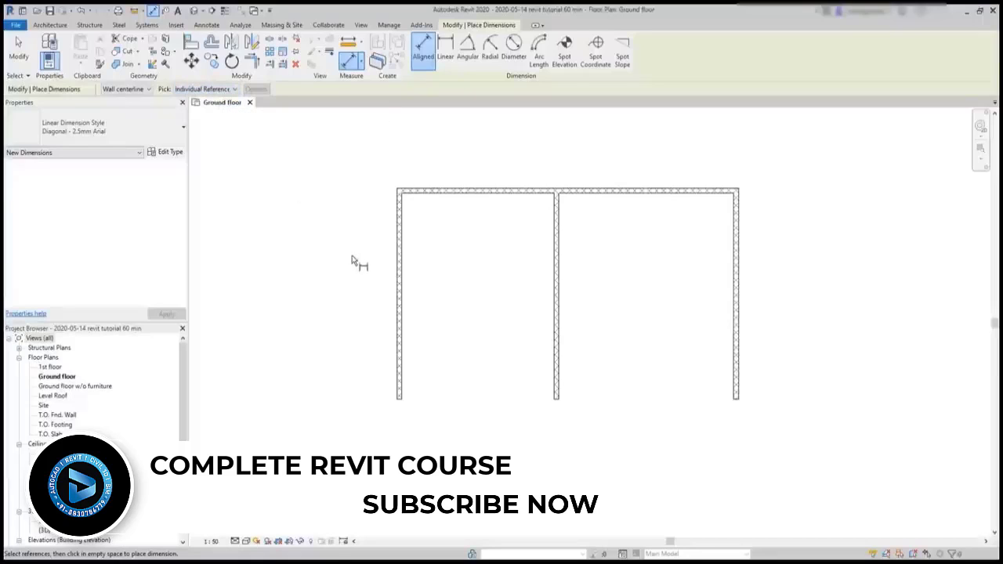
scroll(401, 401, "up", 3)
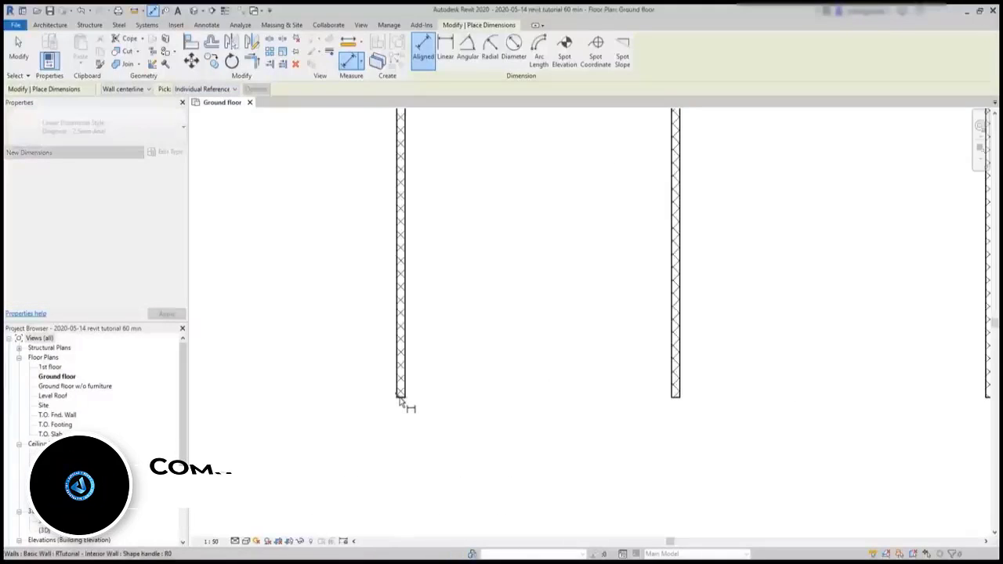
left_click(400, 399)
scroll(368, 368, "down", 2)
scroll(372, 153, "up", 1)
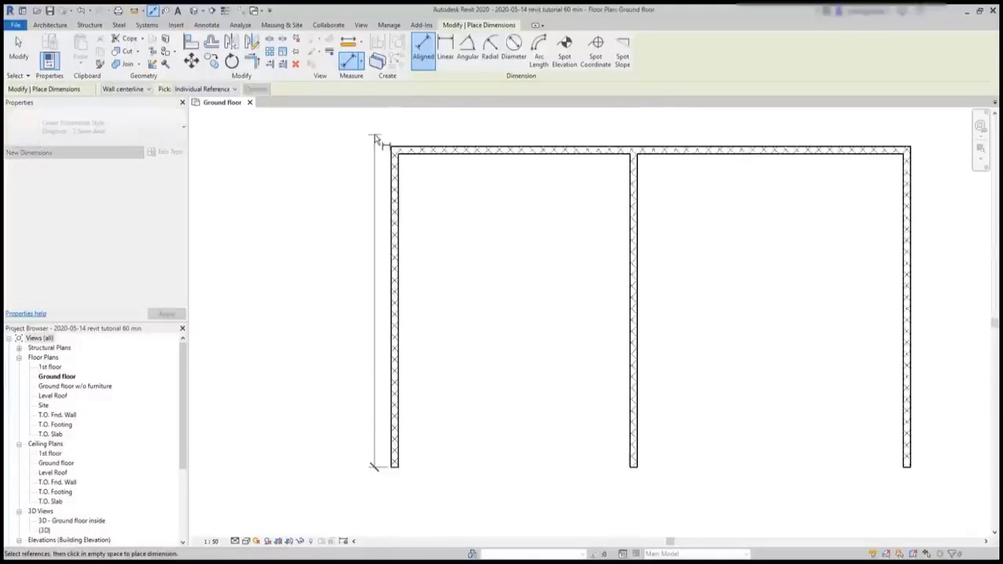
scroll(375, 139, "up", 1)
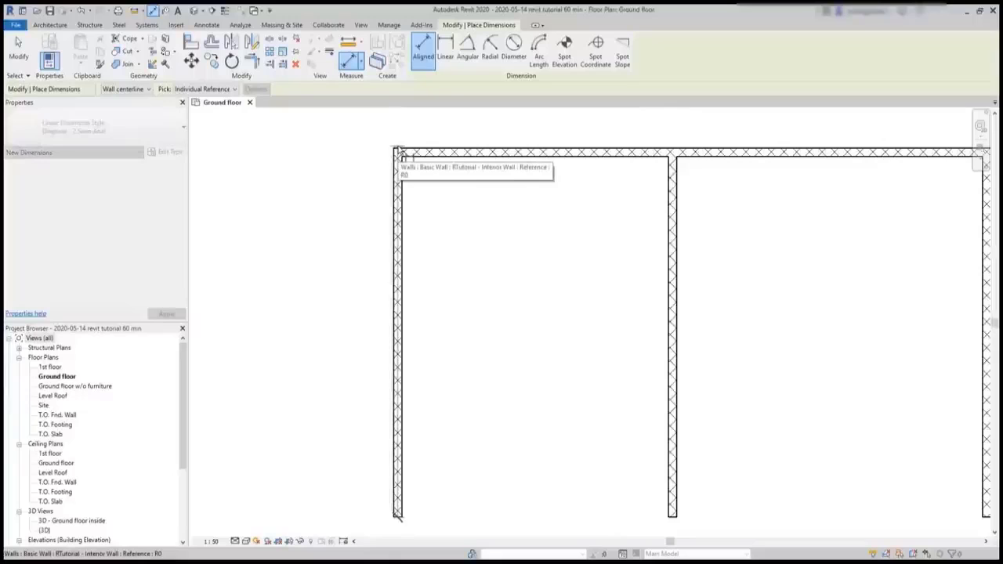
left_click(398, 151)
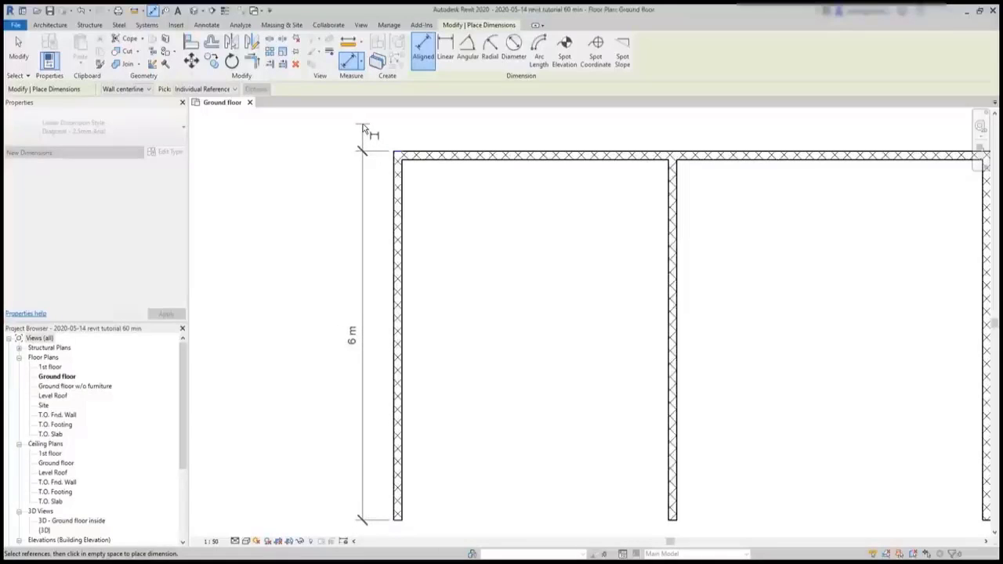
left_click(362, 125)
scroll(305, 197, "down", 1)
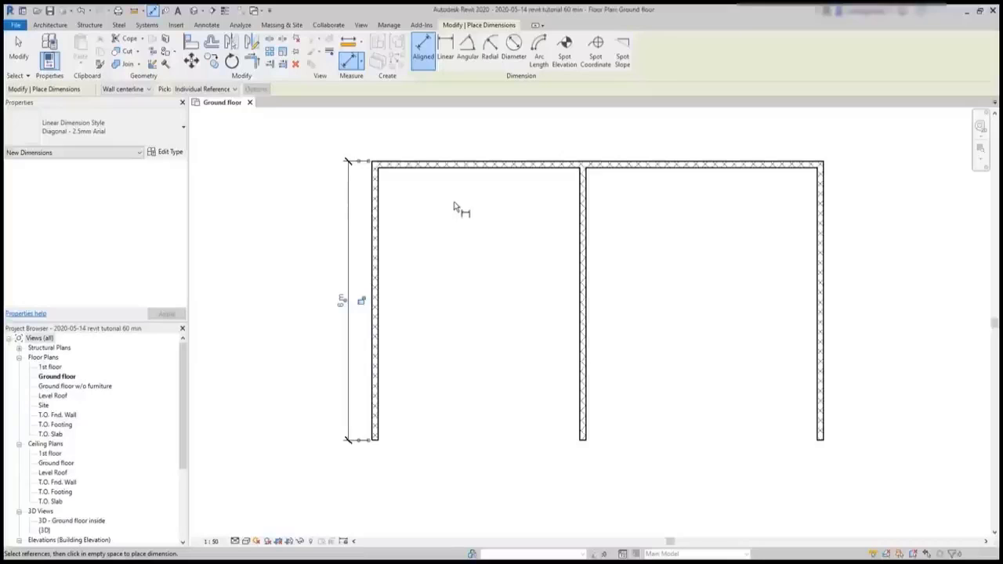
- Set the dimension preference to wall faces and dimension the overall width between the side walls' outer faces, above the upper wall
middle_click_drag(454, 206, 410, 275)
scroll(333, 248, "up", 2)
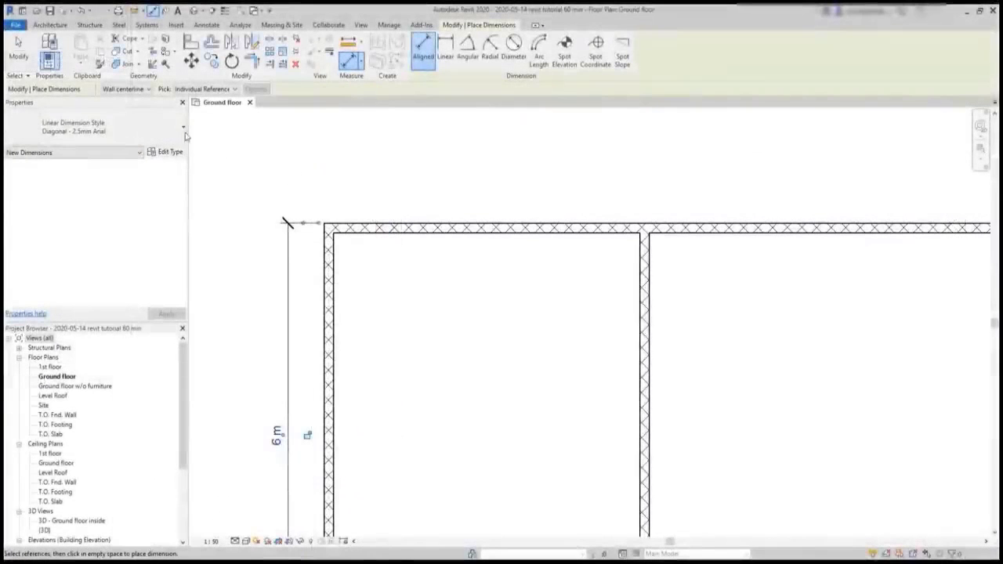
left_click(143, 91)
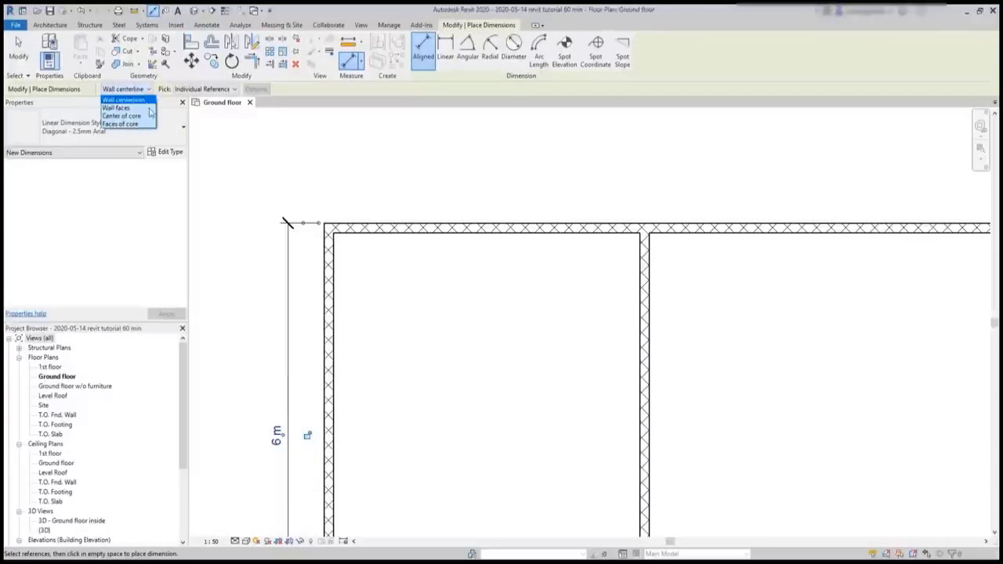
left_click(117, 108)
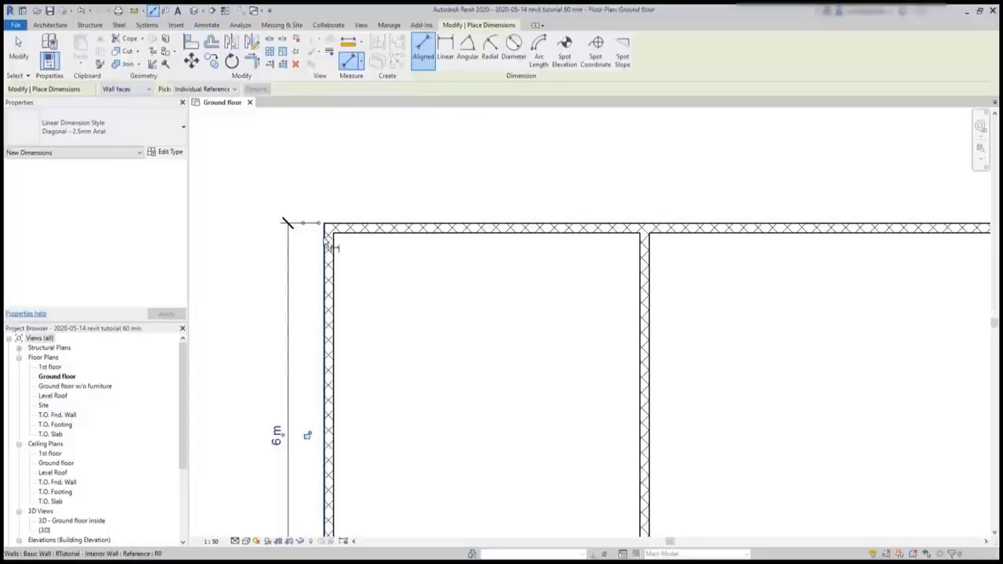
scroll(324, 235, "down", 2)
left_click(324, 235)
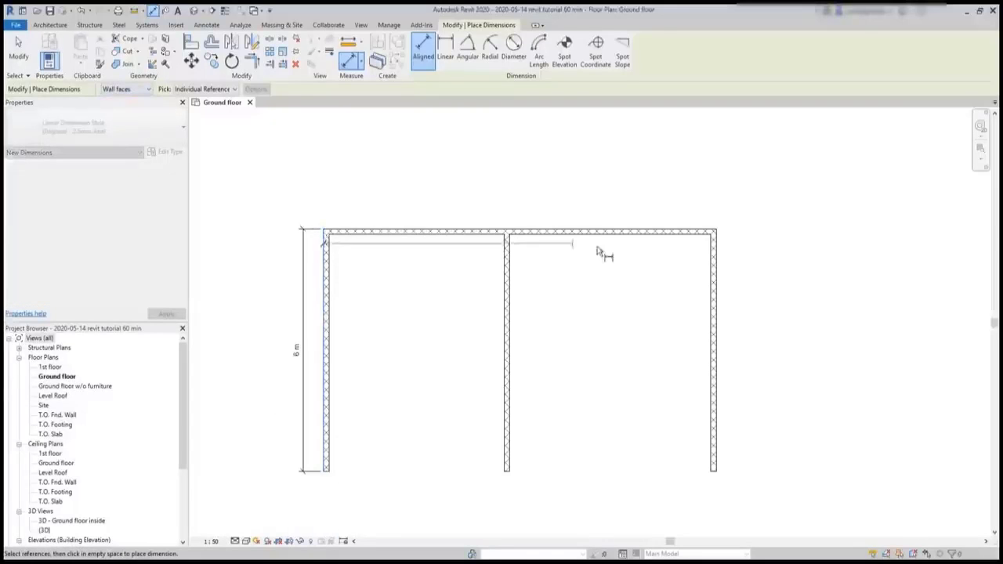
left_click(716, 248)
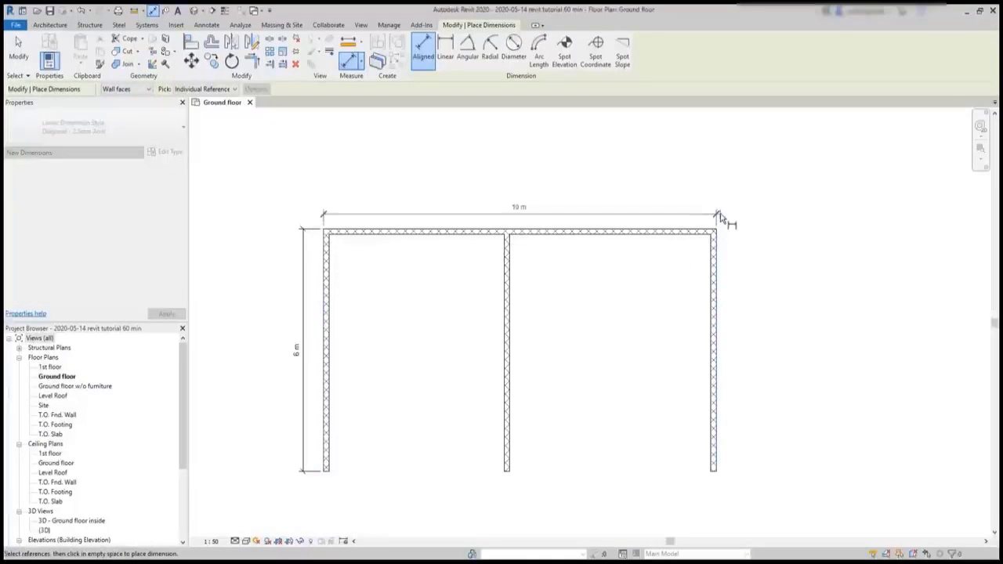
left_click(720, 220)
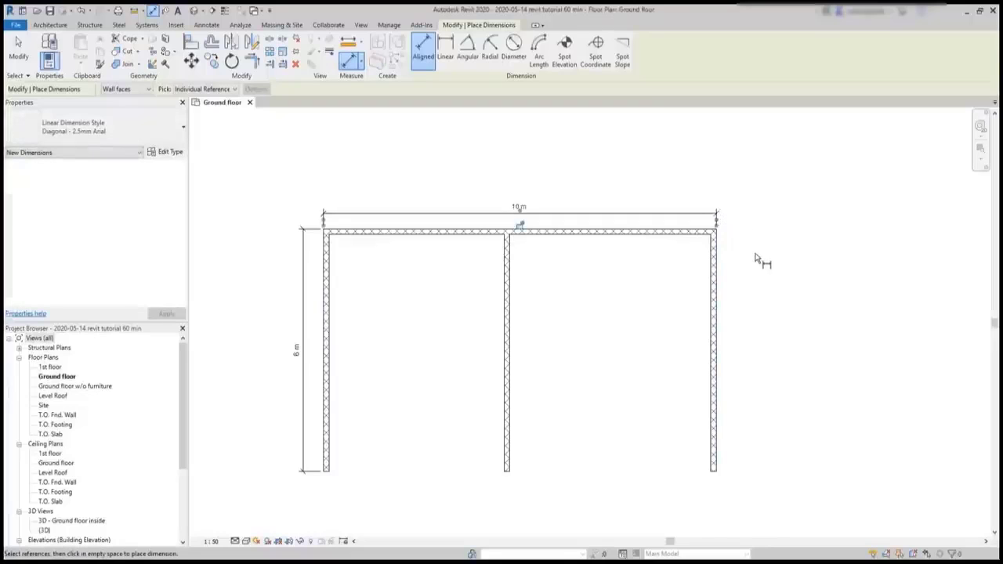
- Dimension the right wall from the upper wall's outer face to its lower end, placing the dimension outside the plan
scroll(759, 260, "up", 3)
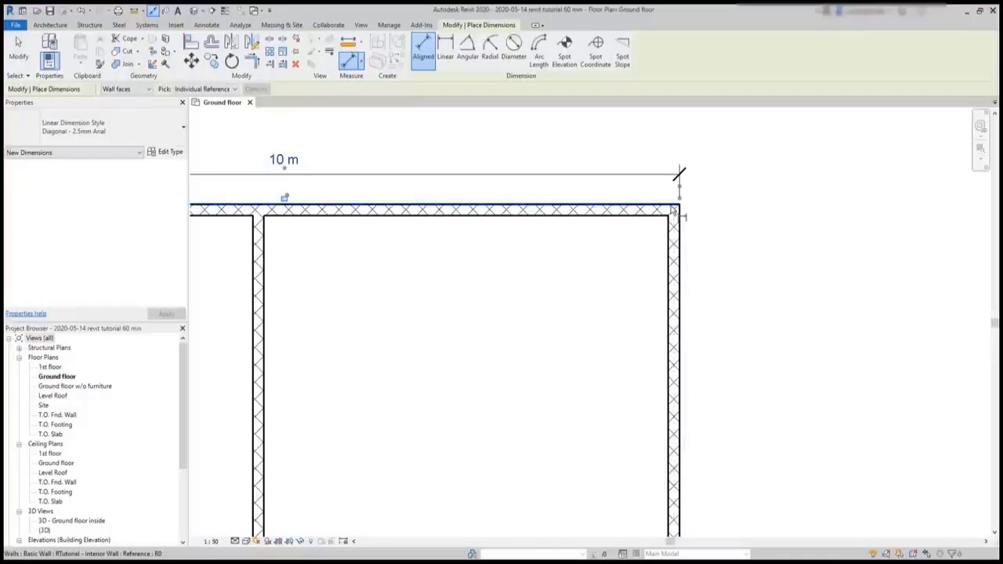
scroll(672, 210, "down", 3)
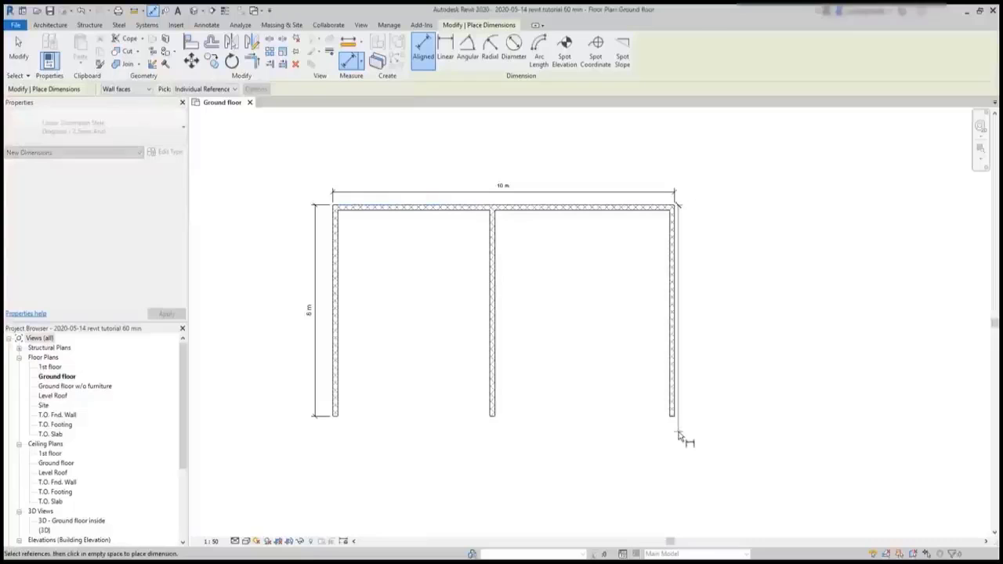
scroll(678, 436, "up", 3)
left_click(674, 420)
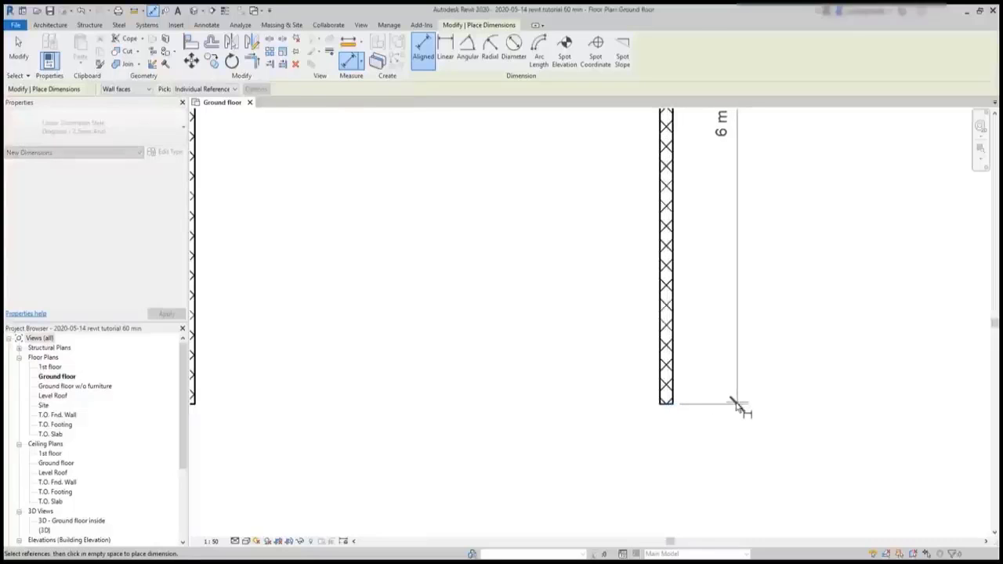
scroll(736, 403, "down", 3)
left_click(814, 399)
key("Escape")
key("Escape")
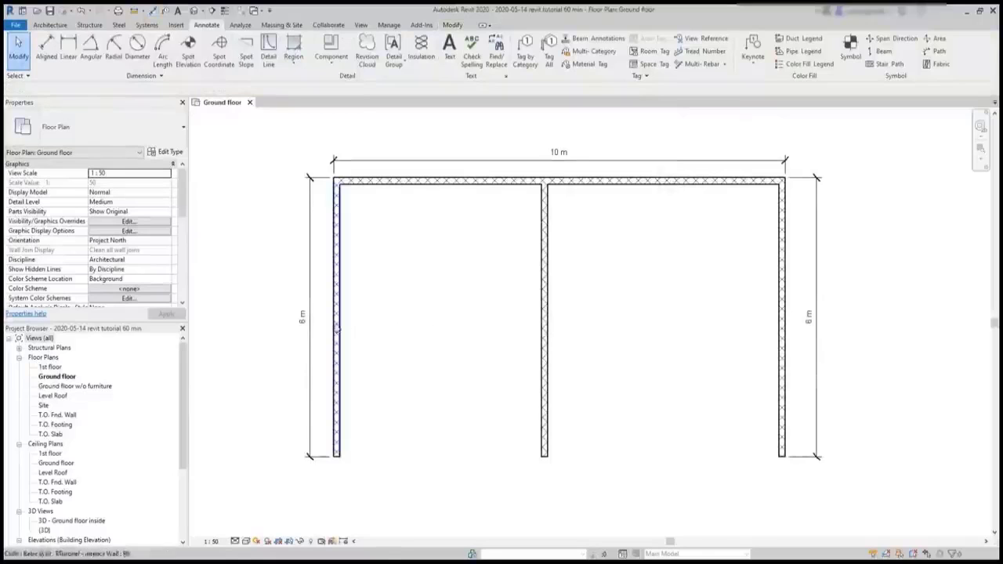
- Replace the left wall's dimension value with the text "wall 1"
double_click(302, 320)
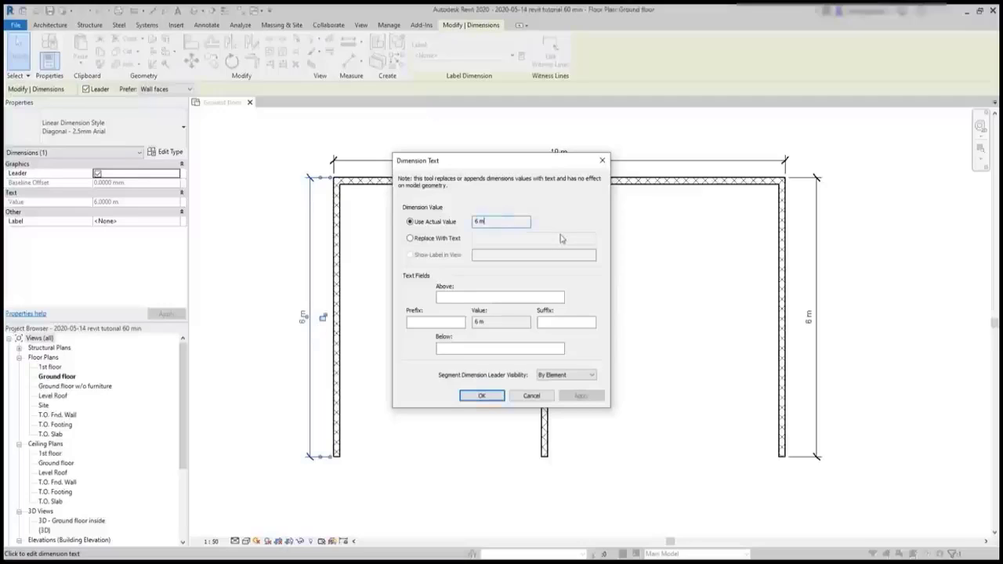
left_click(410, 238)
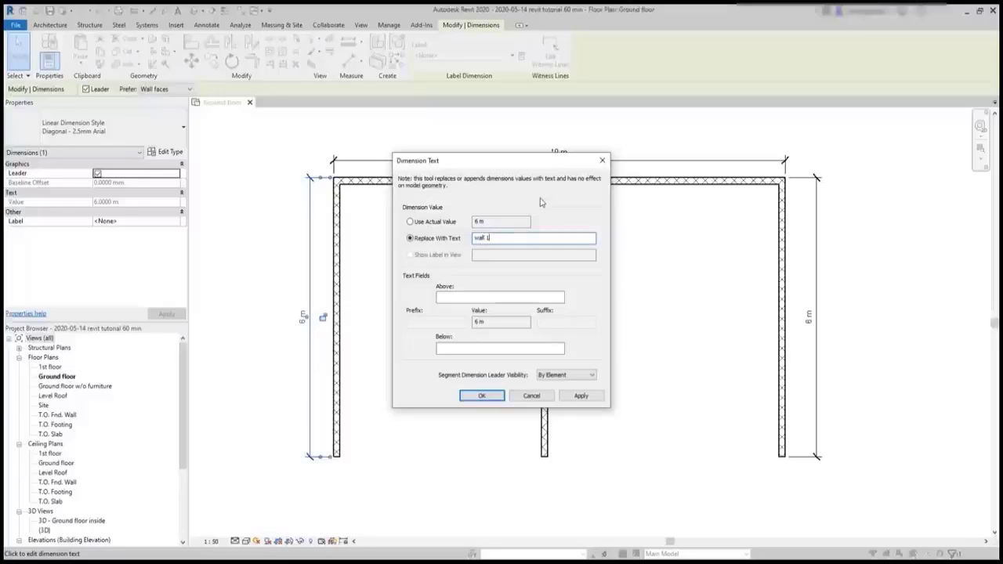
left_click(473, 396)
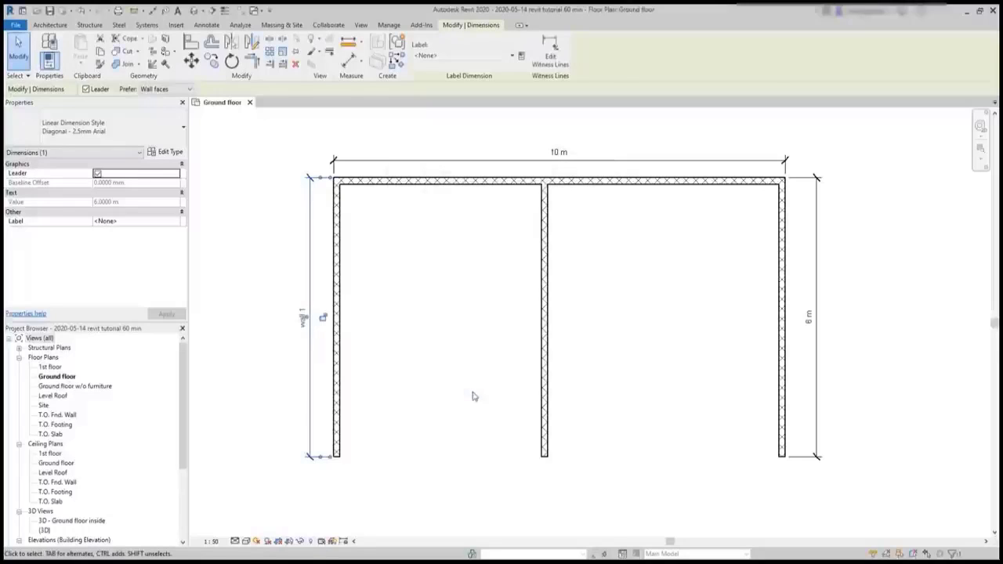
key("Escape")
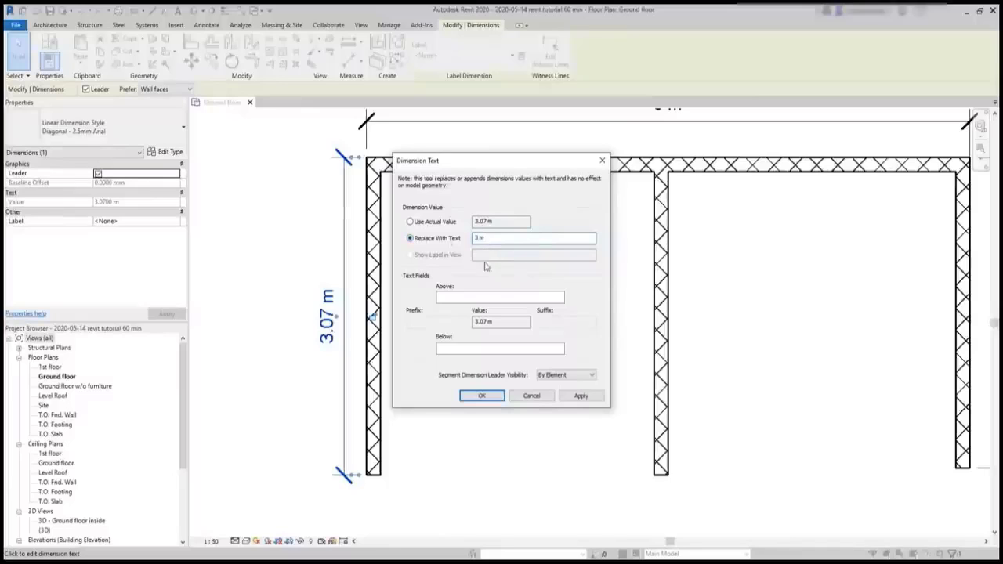
- Try to replace the left wall's dimension value with the text "3 m"
left_click(580, 396)
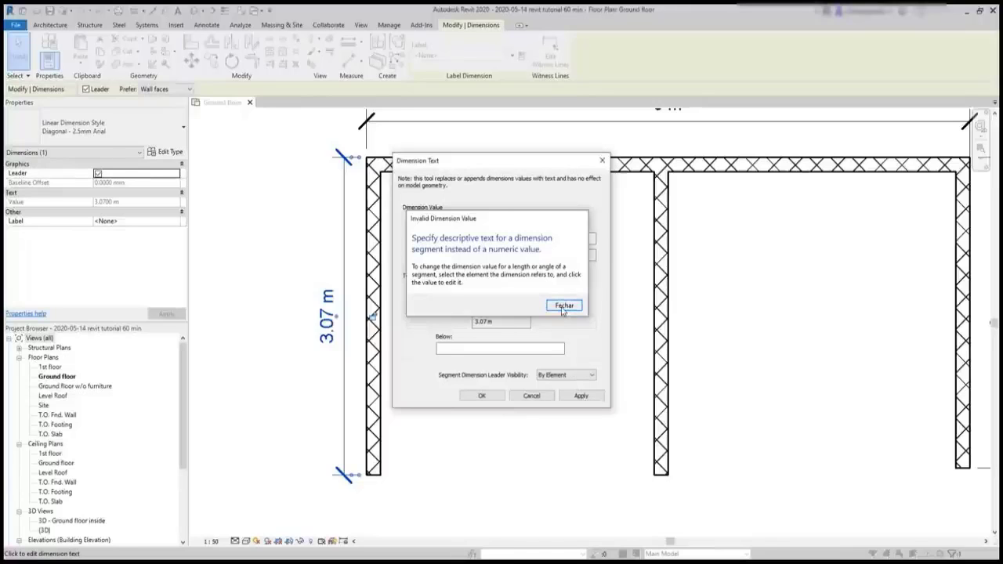
left_click(563, 306)
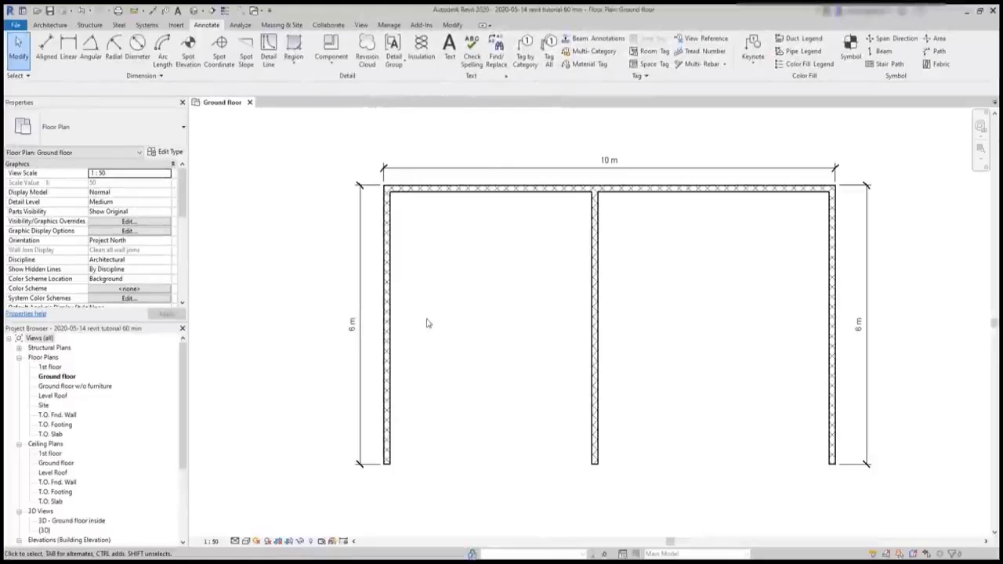
- Select the left wall and set its overall length dimension to 8 m
scroll(384, 325, "up", 3)
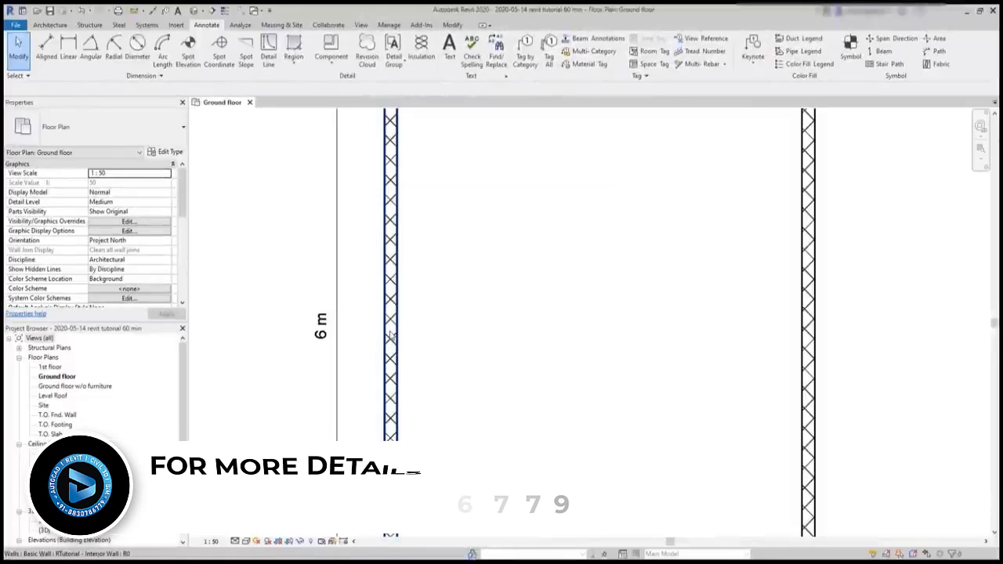
left_click(390, 333)
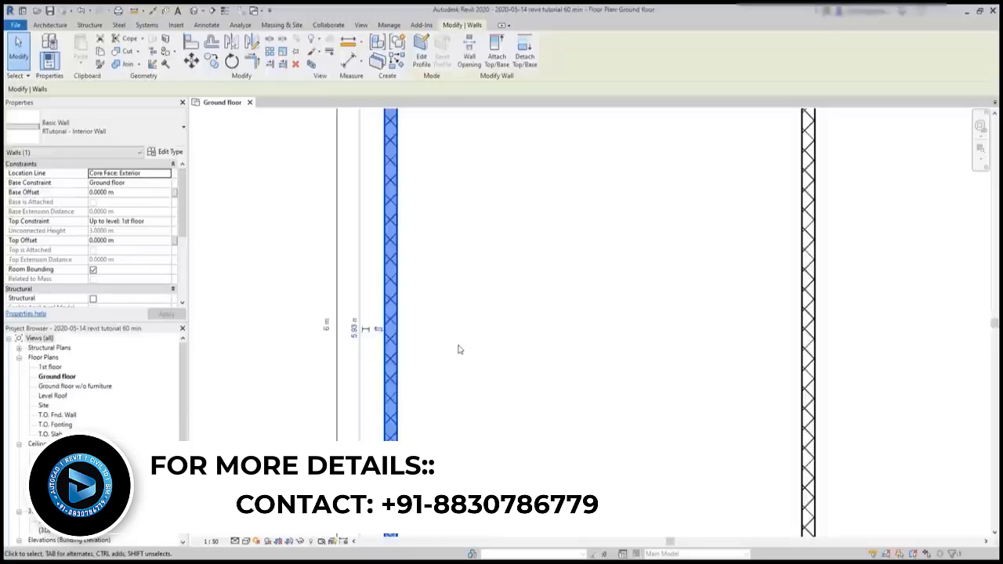
left_click(327, 327)
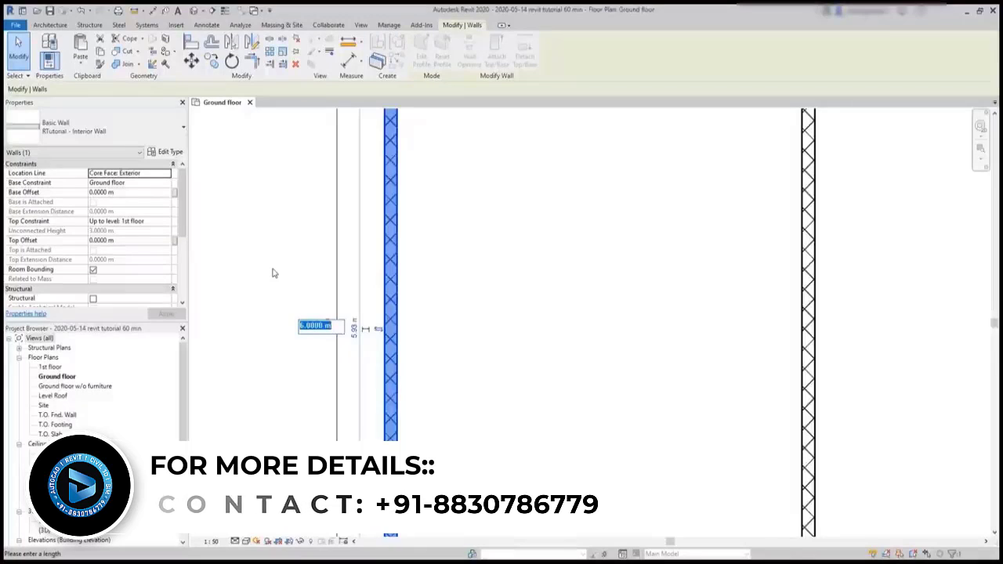
type("8")
key("Return")
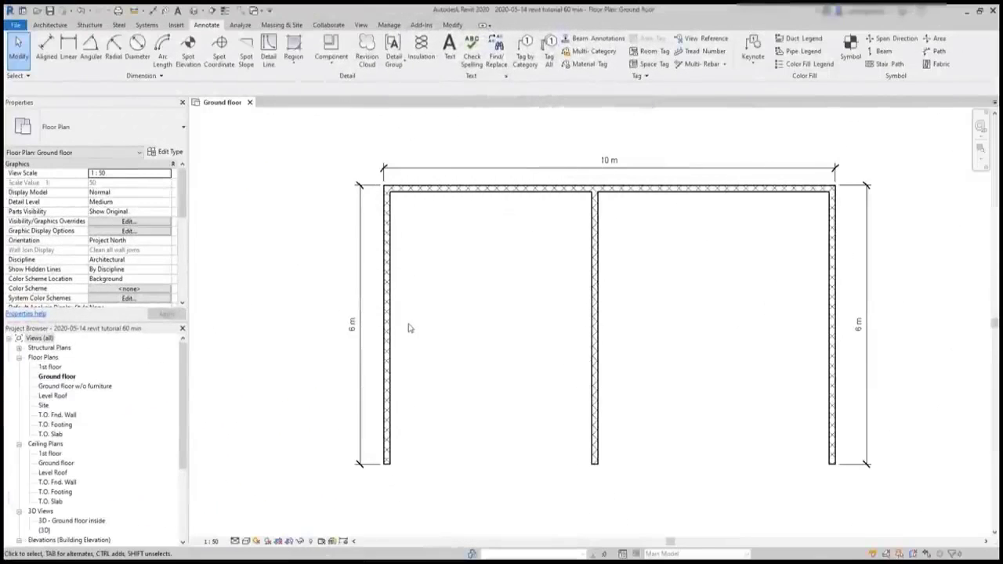
- Select the left wall in the floor plan
scroll(392, 325, "up", 5)
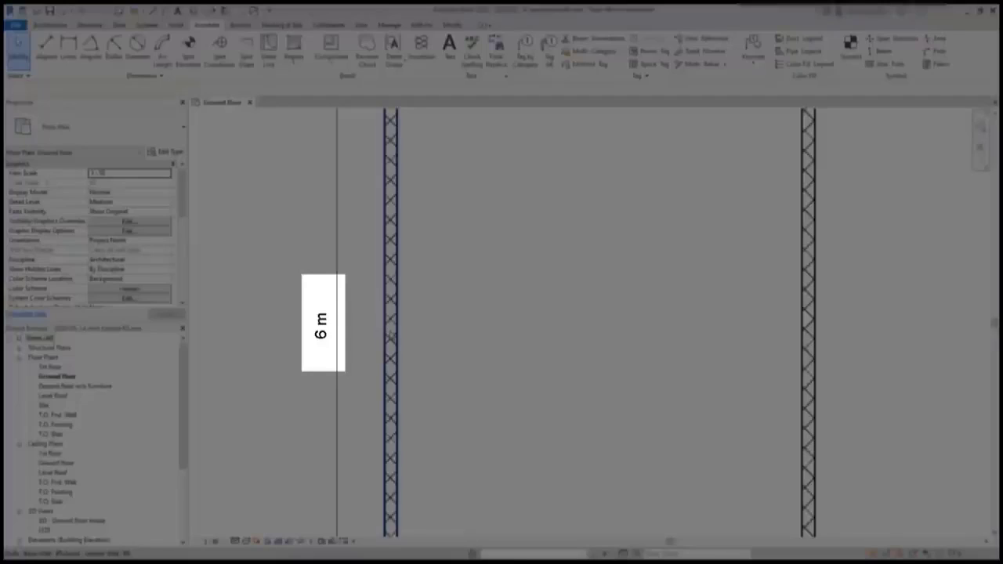
left_click(390, 335)
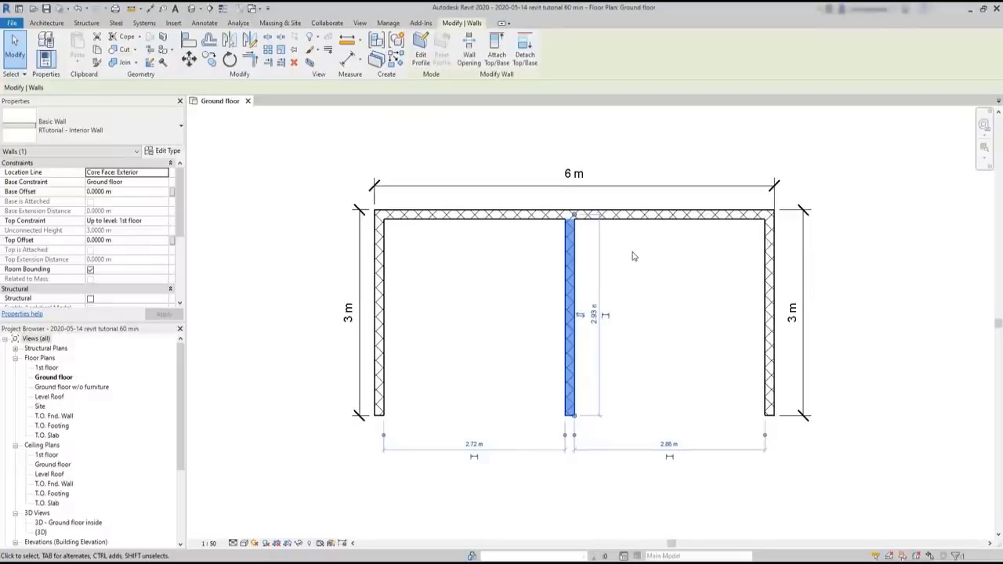
- Inspect the Dimension Text settings of the top wall's overall length dimension and leave them as they are
left_click(675, 220)
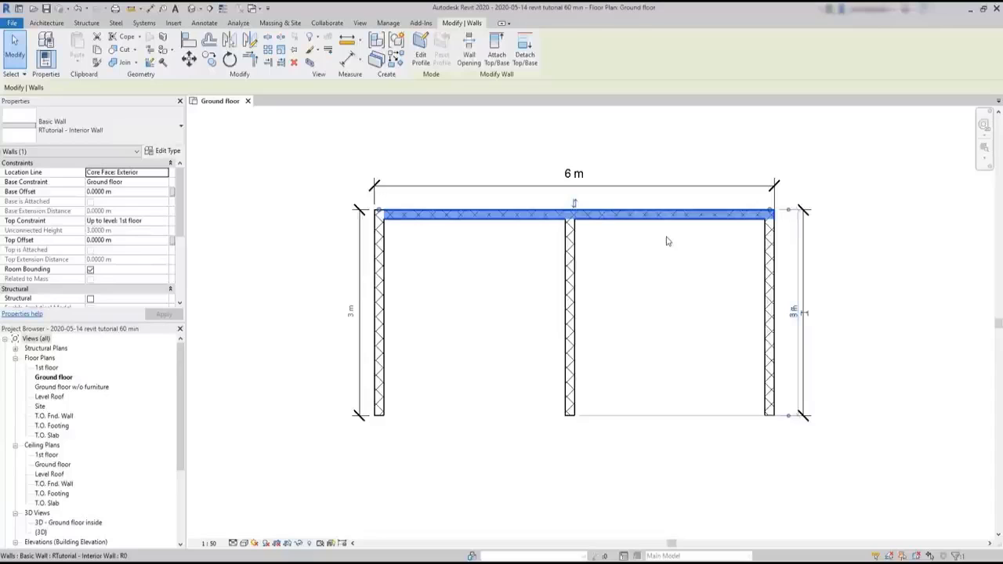
scroll(667, 241, "up", 2)
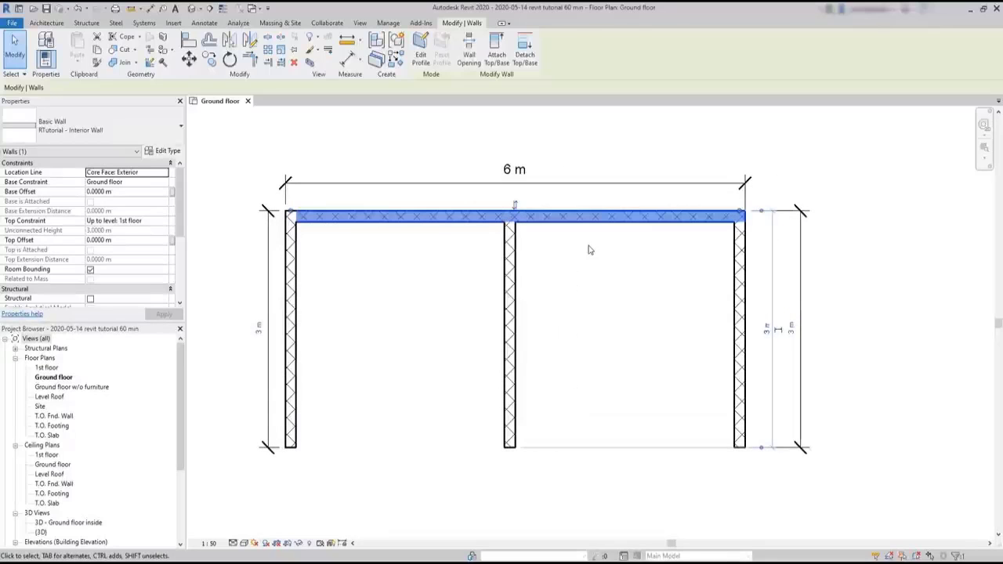
left_click(508, 177)
left_click(509, 177)
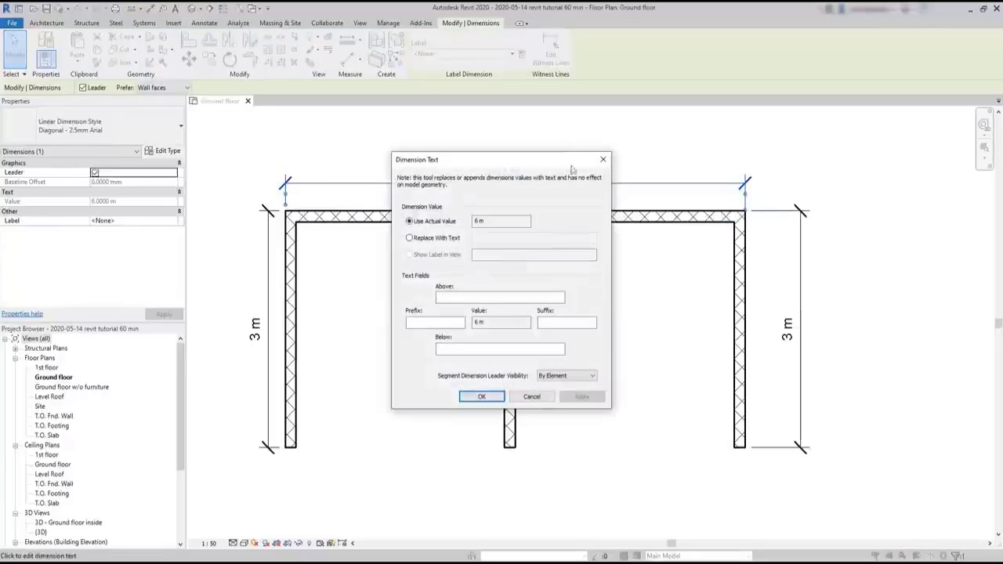
left_click(602, 157)
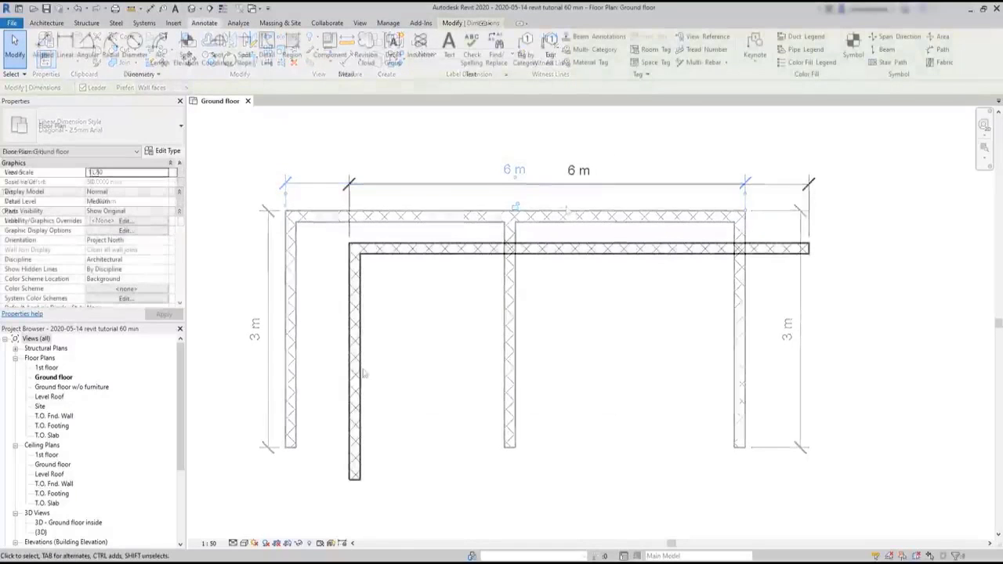
- Select the top wall and set its overall length dimension to 8 m
left_click(577, 249)
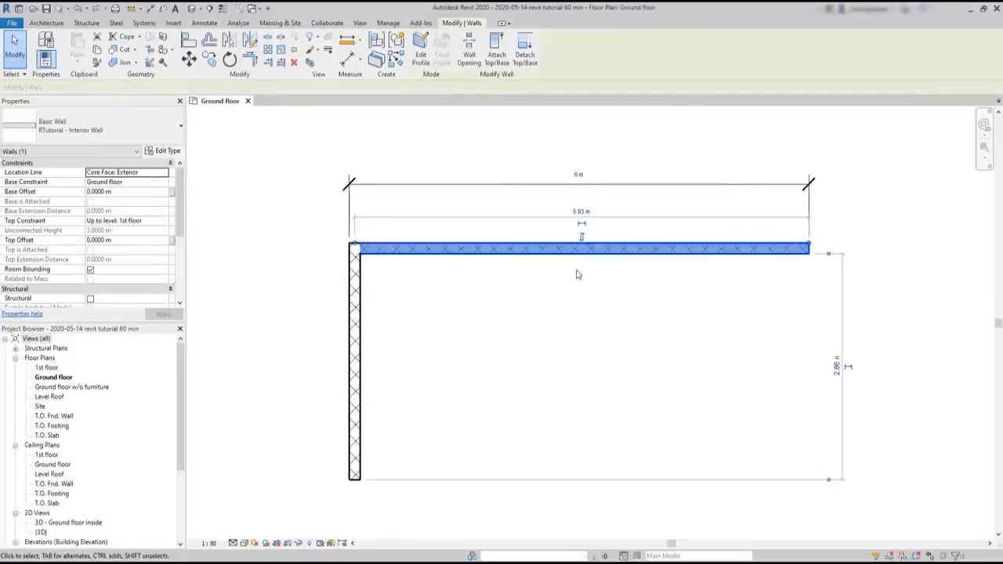
left_click(584, 181)
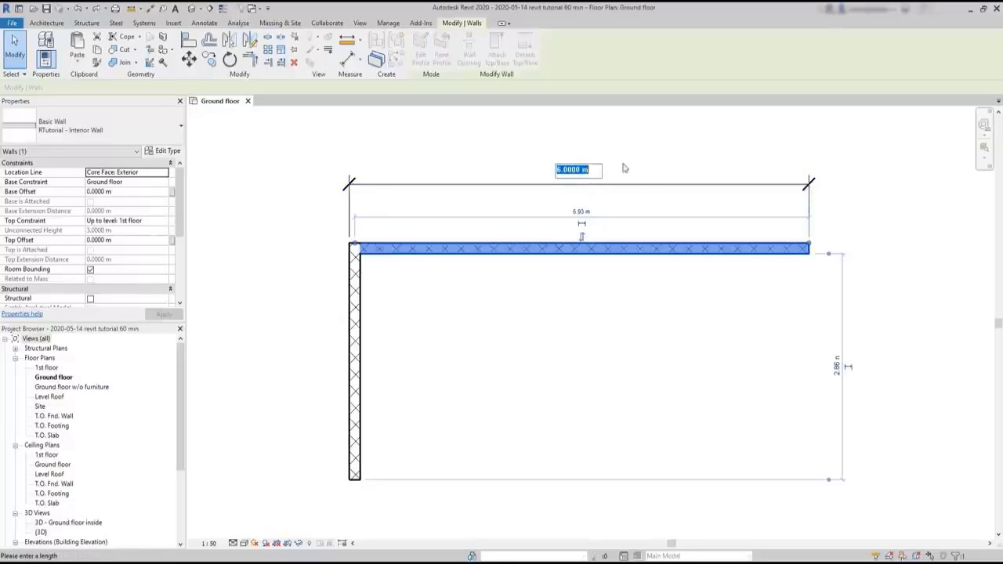
type("8")
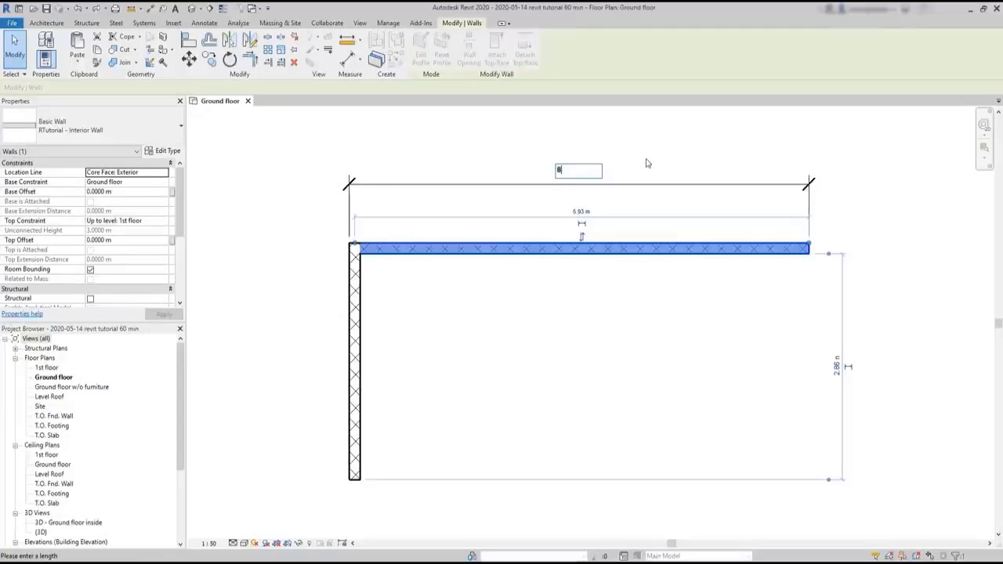
key("Return")
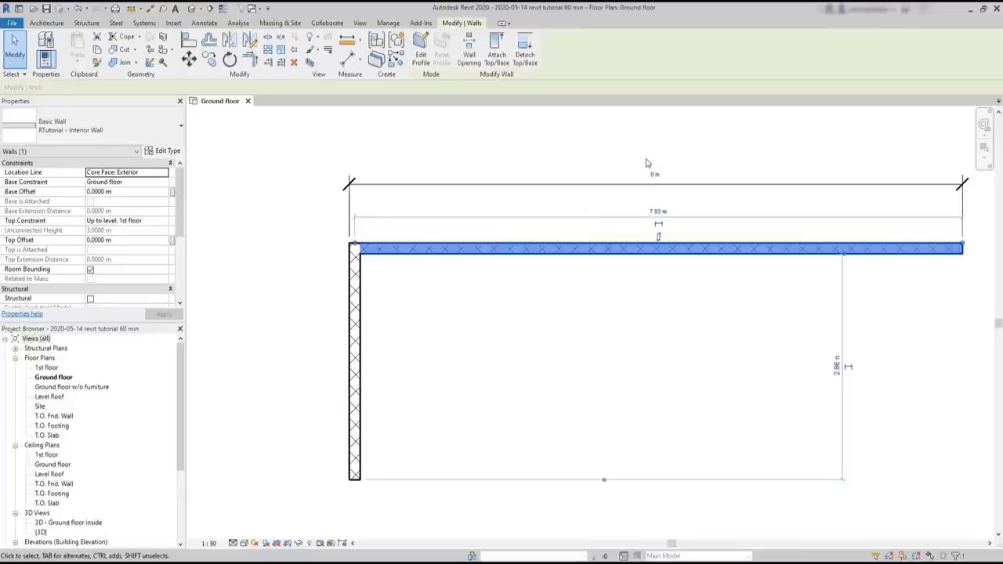
key("Escape")
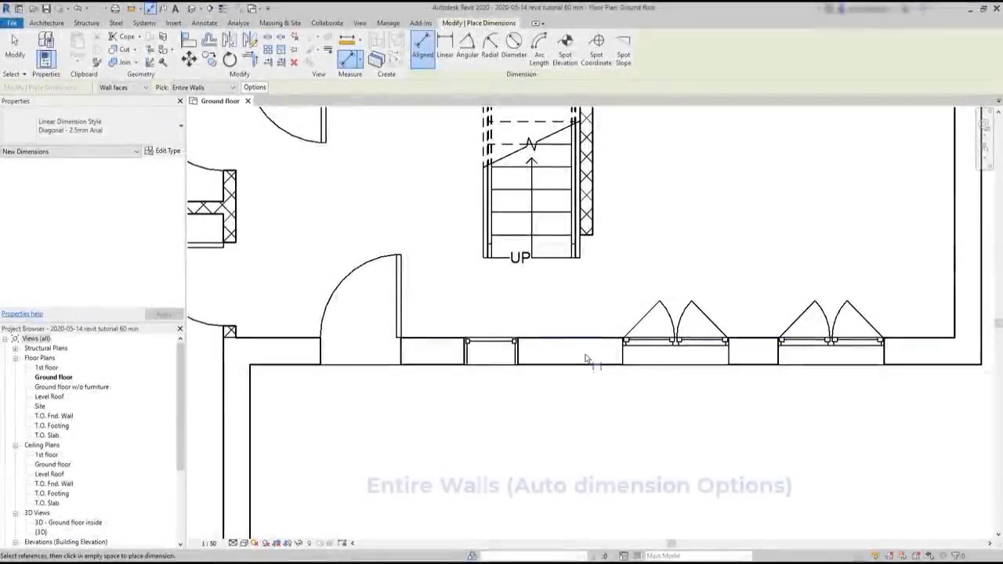
- Place an aligned dimension along the left exterior wall with the Entire Walls pick mode, and undo it
left_click(581, 361)
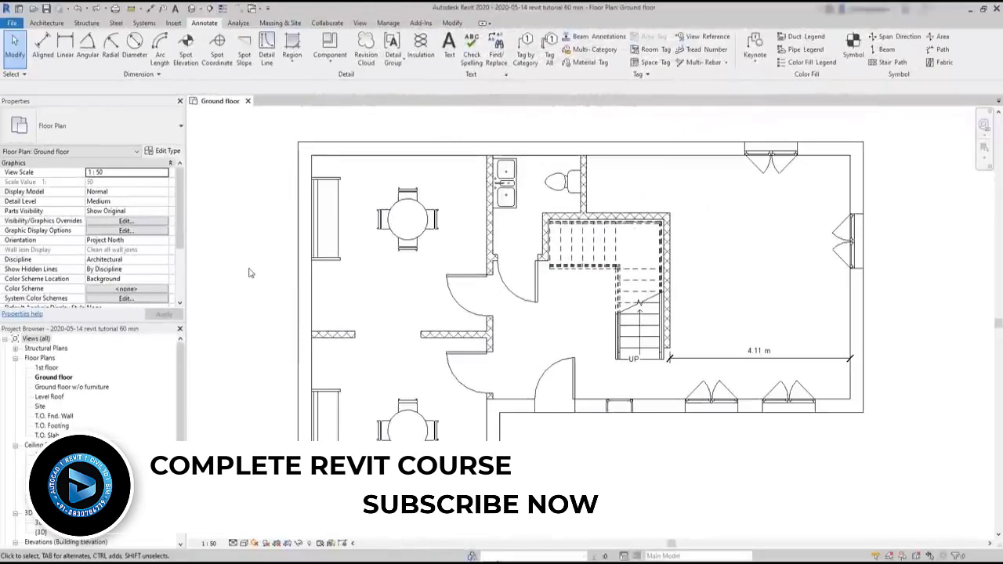
left_click(43, 48)
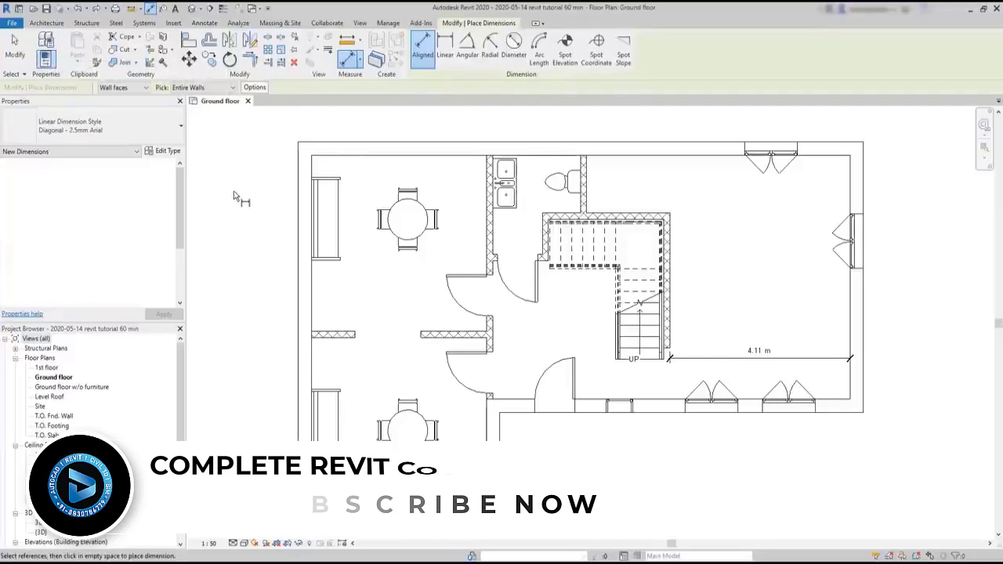
left_click(305, 210)
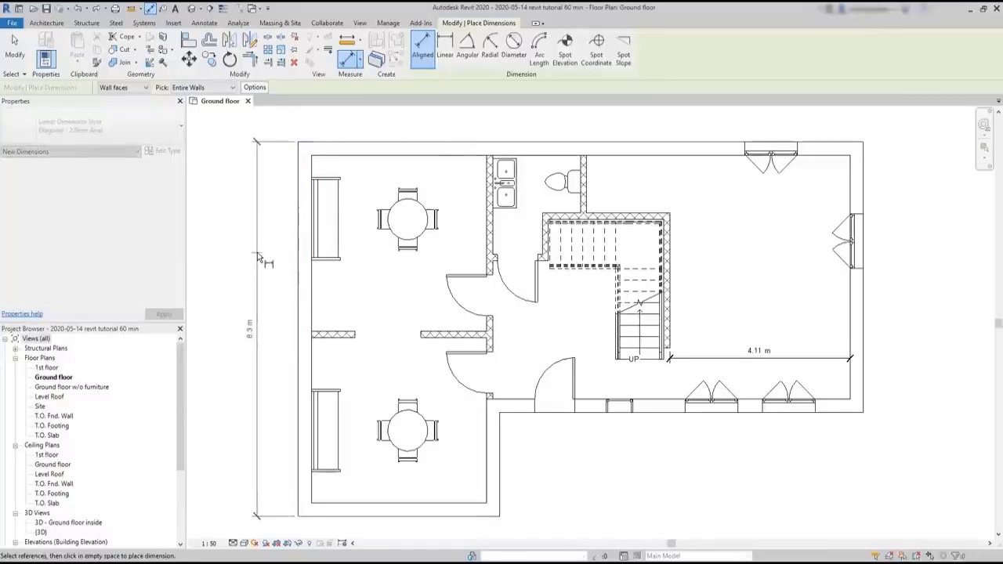
left_click(260, 259)
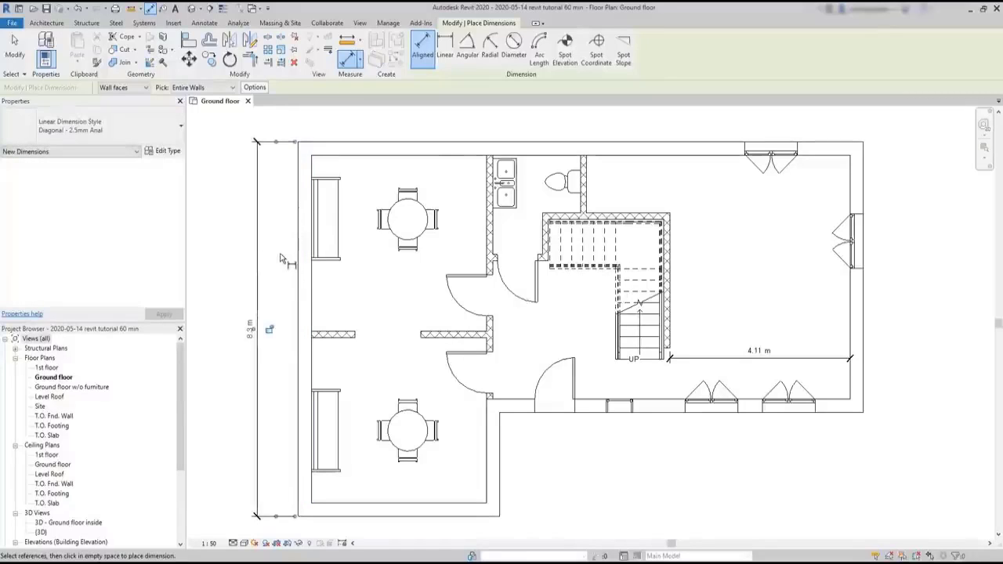
key("ctrl+z")
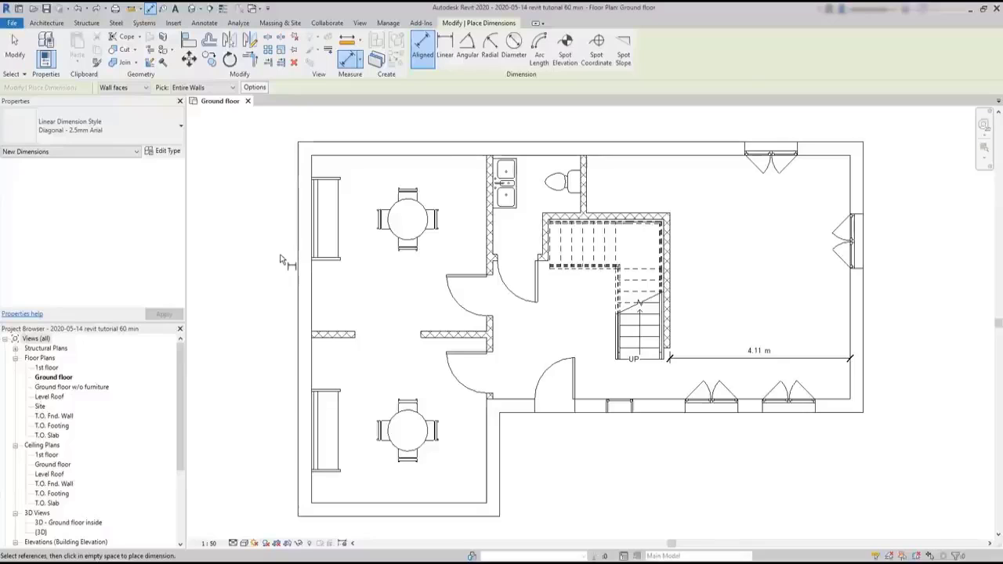
- Include intersecting walls as references in the auto dimension options for entire walls
left_click(256, 87)
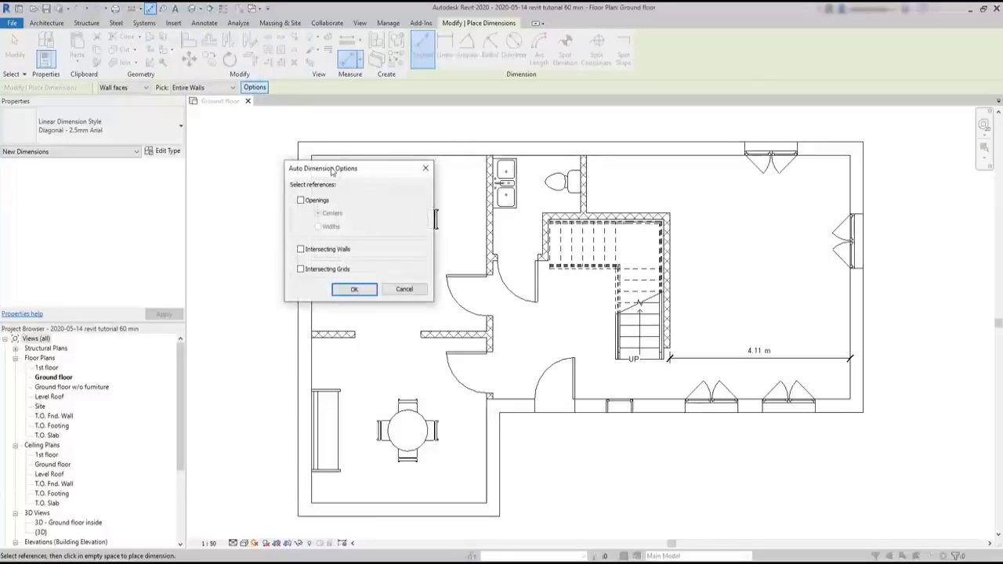
left_click_drag(328, 166, 563, 202)
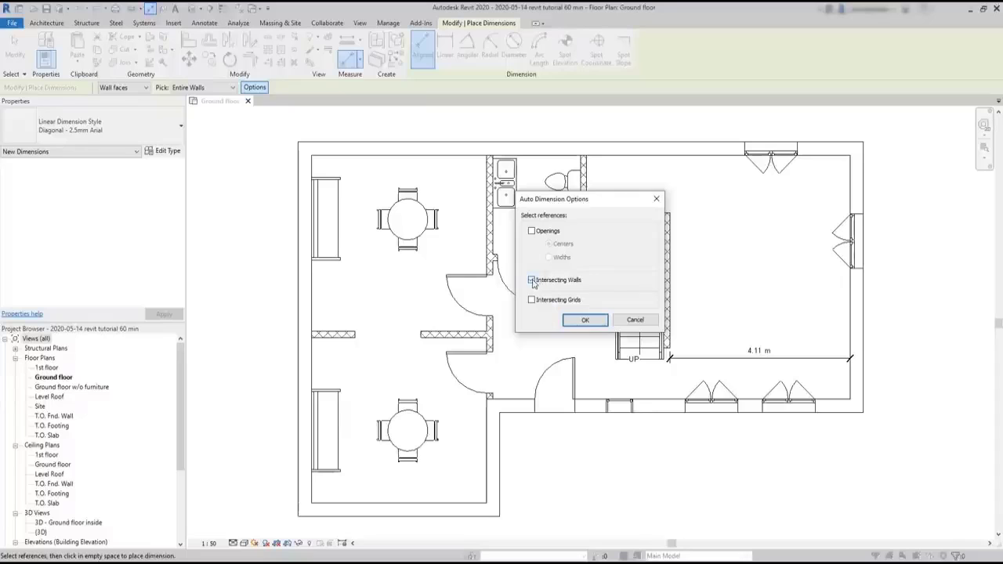
left_click(579, 319)
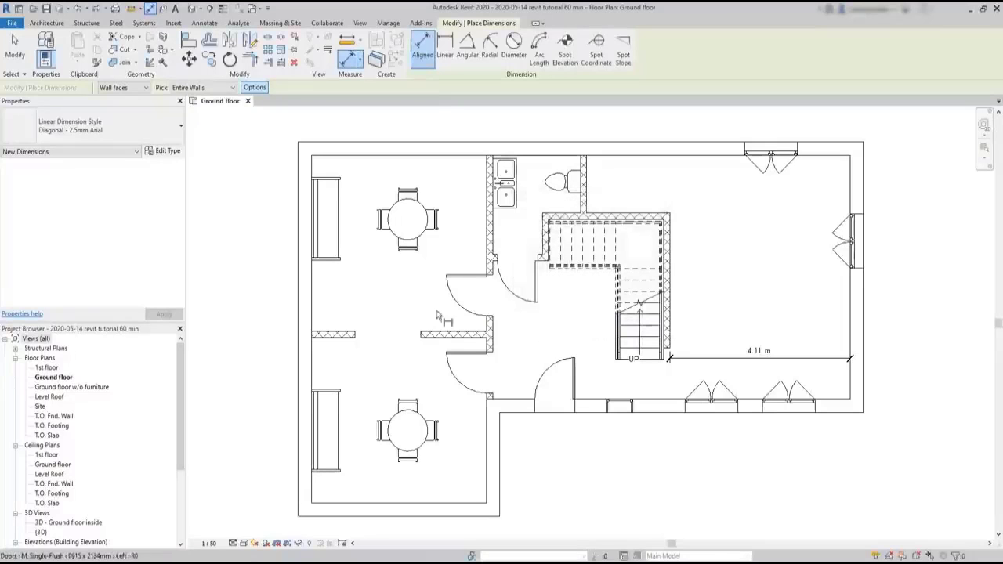
- Dimension the left and upper exterior walls with aligned strings outside the building that include the intersecting walls
left_click(307, 316)
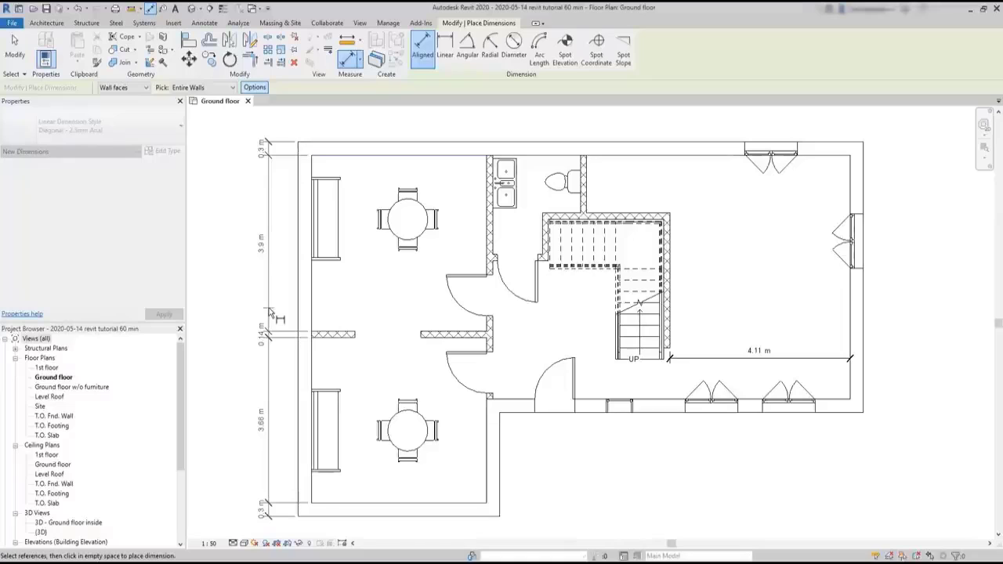
left_click(271, 313)
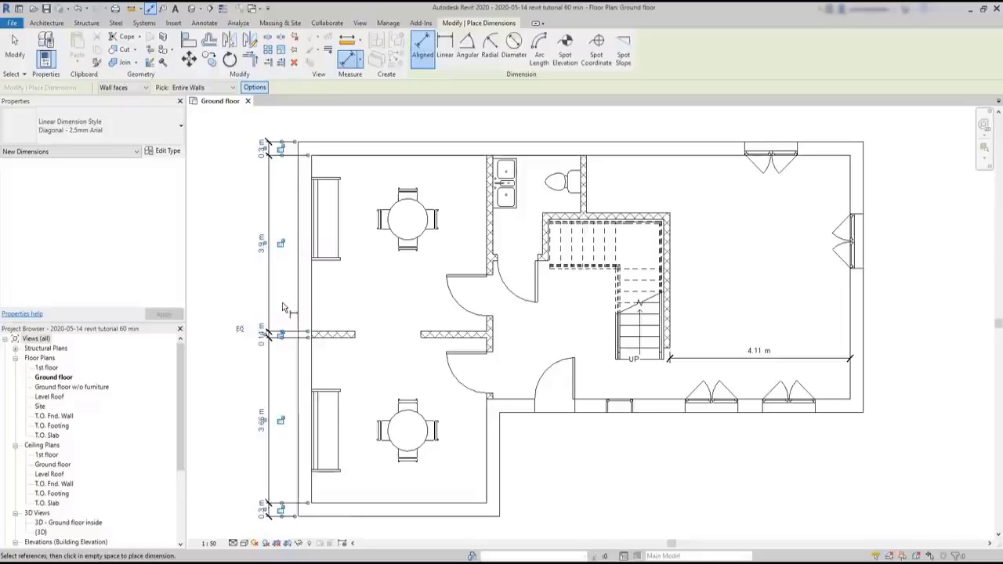
left_click(556, 156)
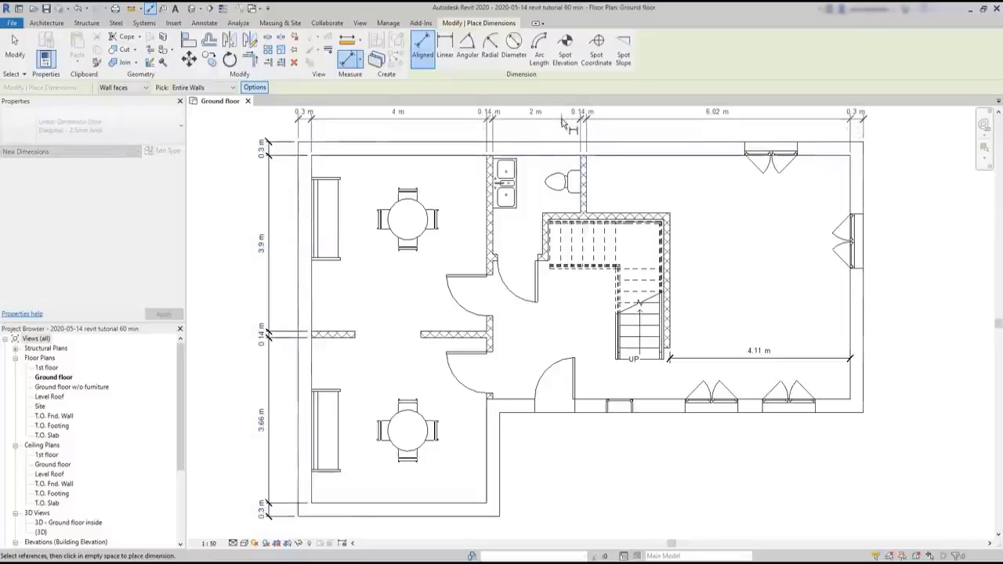
left_click(561, 122)
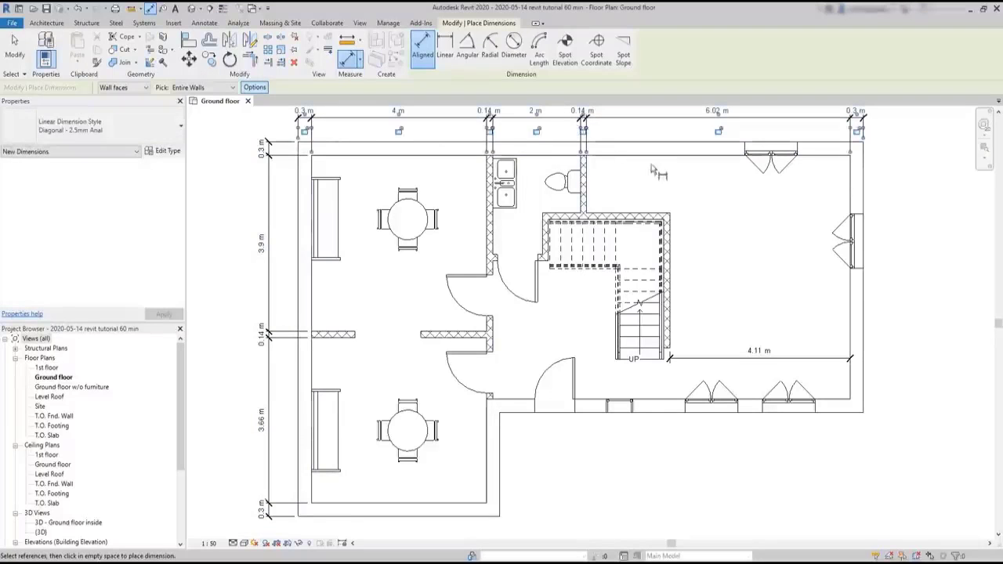
middle_click_drag(709, 202, 716, 224)
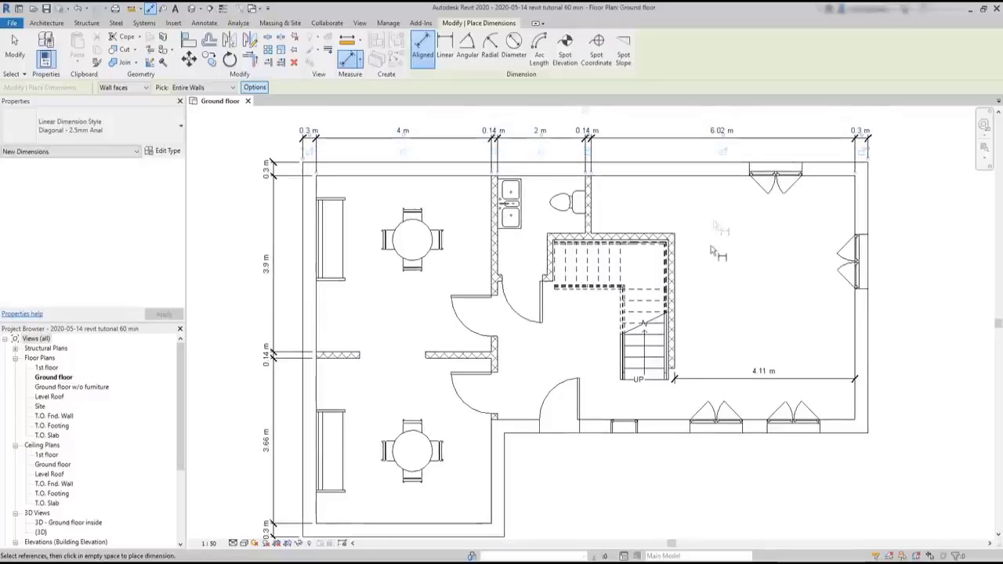
key("Escape")
key("Escape")
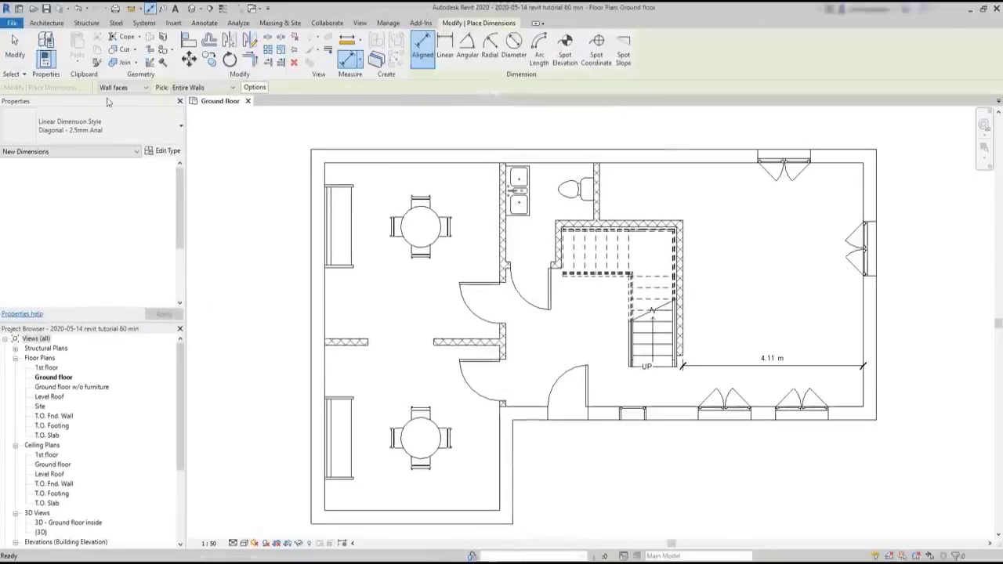
- Add openings, referenced by their centers, to the auto dimension options
left_click(263, 90)
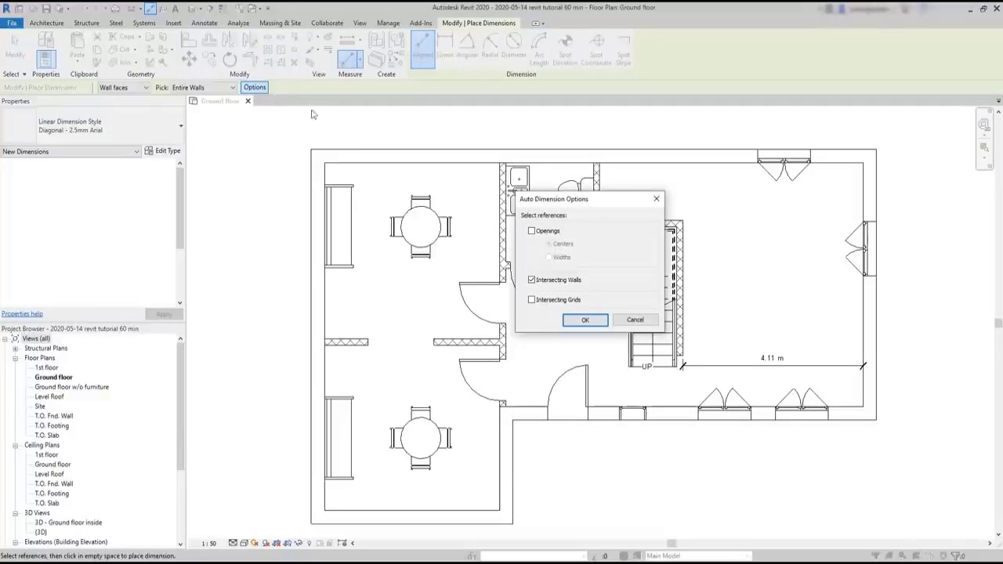
left_click(531, 232)
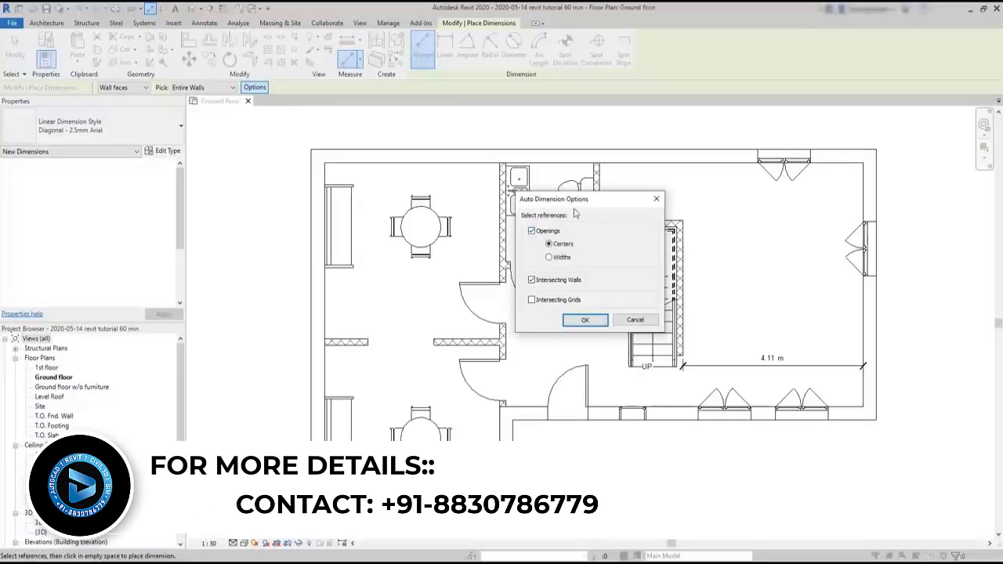
left_click_drag(587, 204, 795, 193)
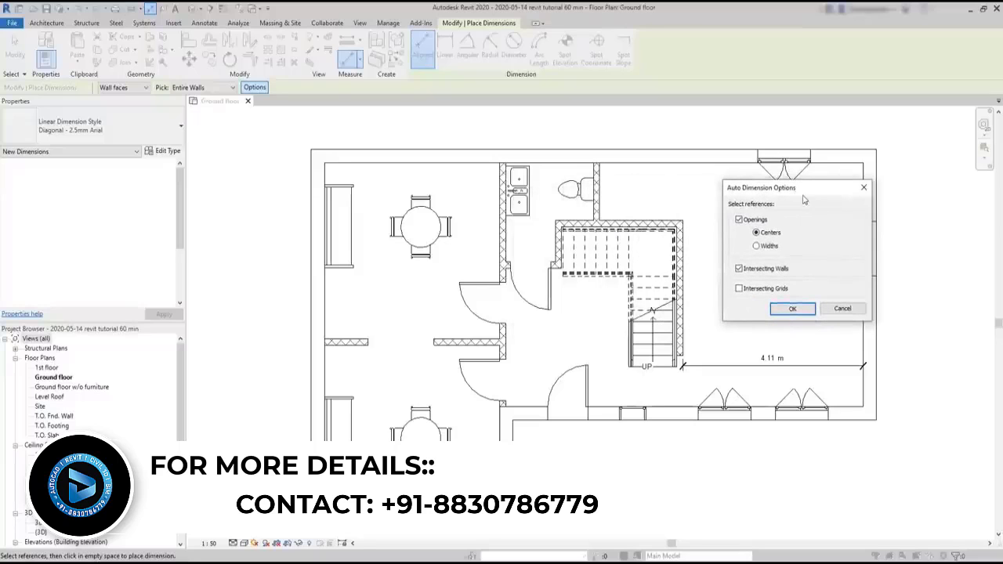
left_click(793, 309)
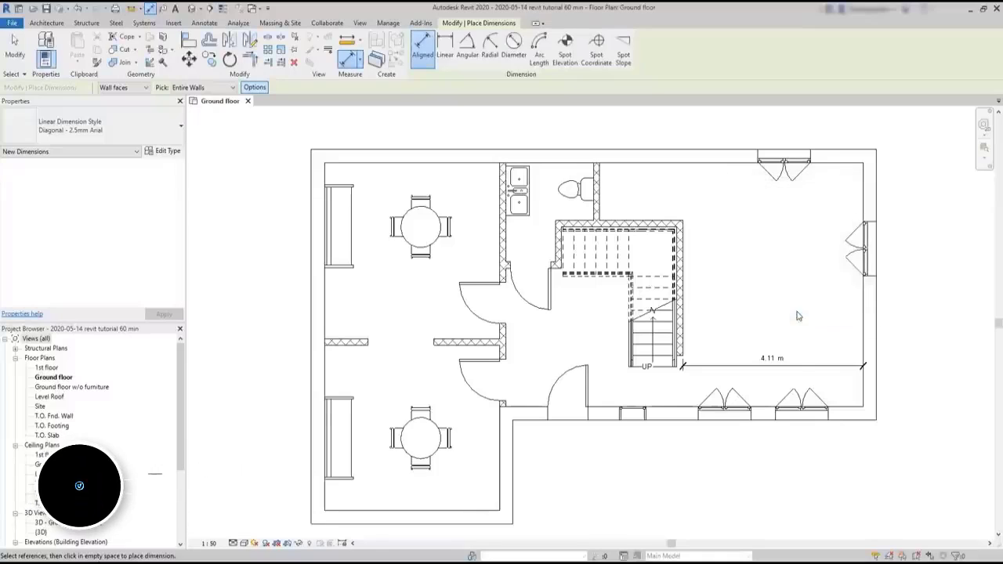
- Dimension the lower exterior wall with the windows and door, placing the string of opening centers below the wall
left_click(682, 420)
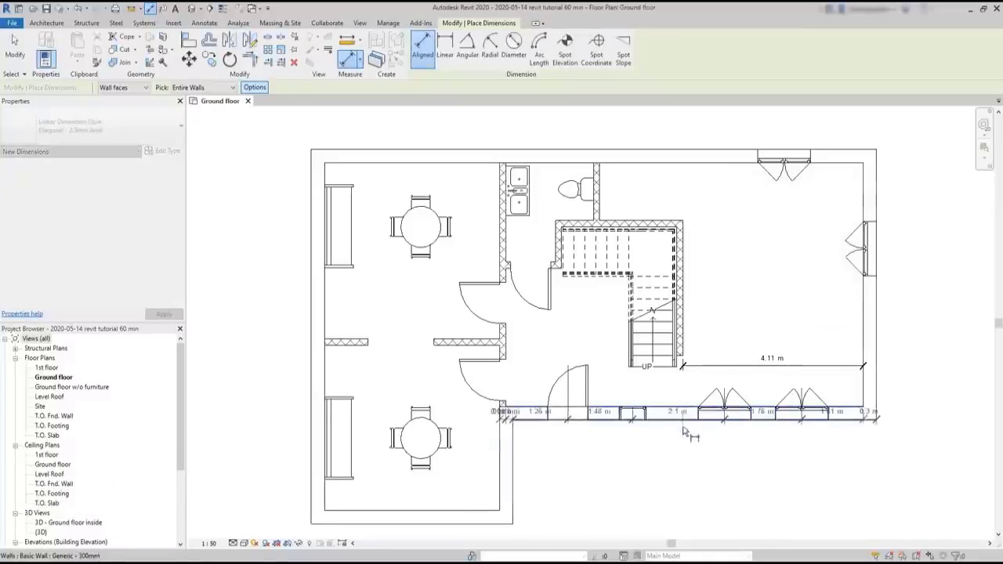
left_click(683, 483)
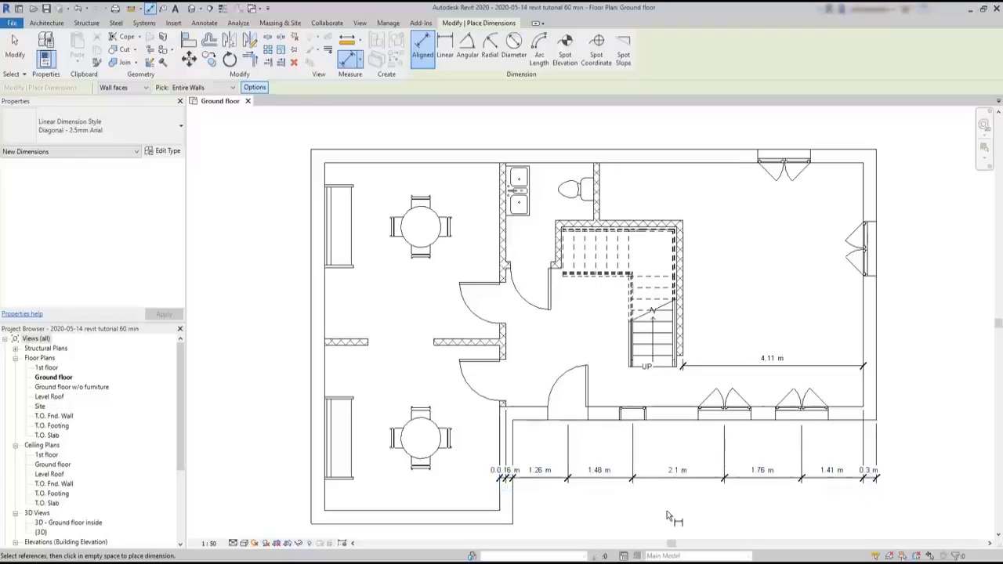
scroll(666, 515, "up", 3)
middle_click_drag(596, 498, 586, 486)
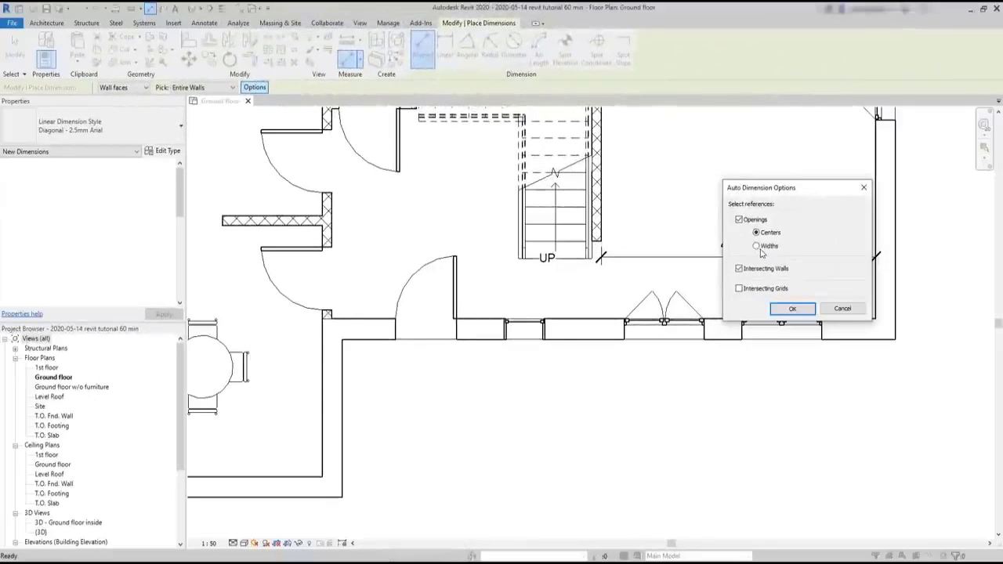
- Switch the openings reference to Widths and dimension the lower exterior wall with the windows and door
left_click(755, 246)
left_click(792, 308)
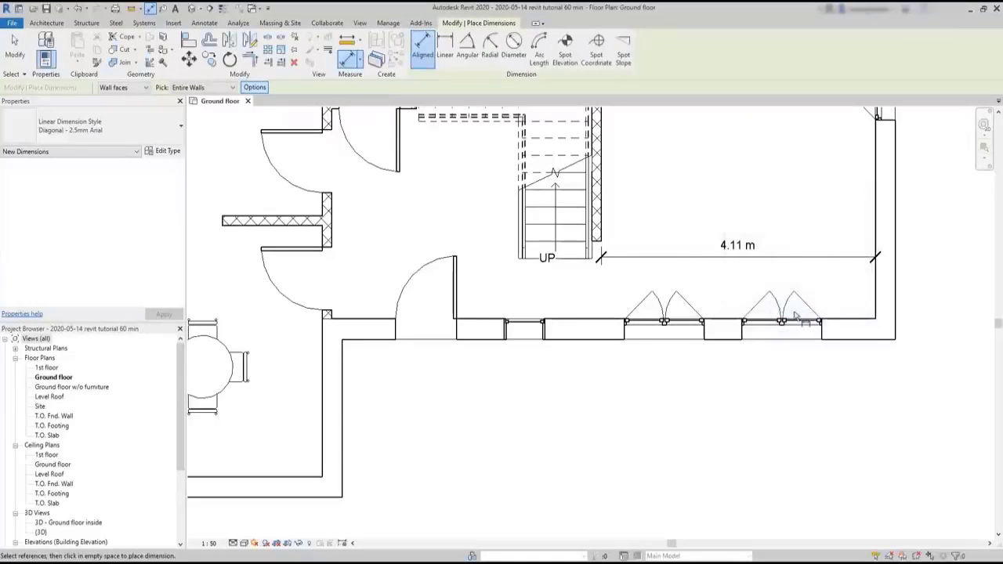
left_click(735, 332)
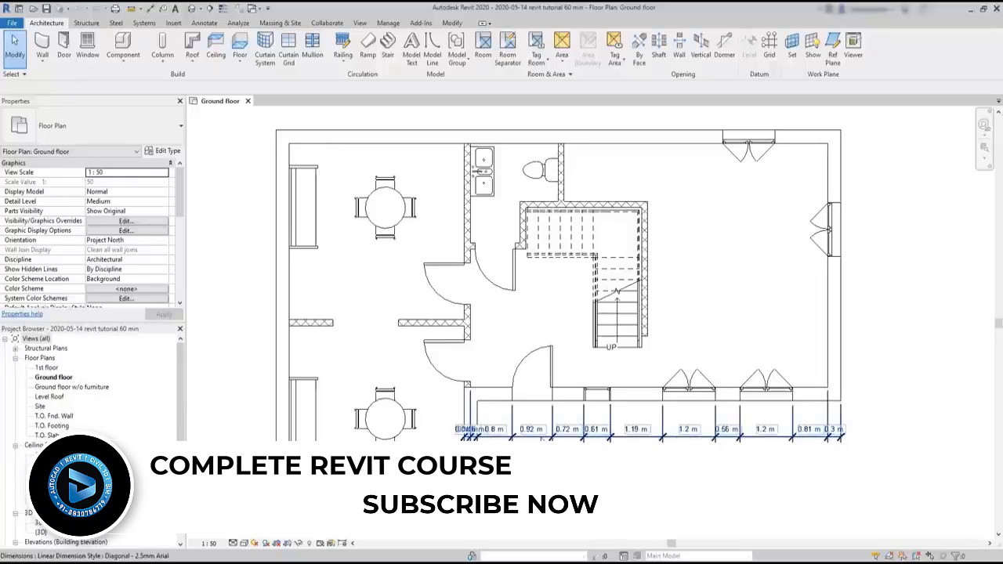
- Delete the segment between the small window and the adjacent double window from the lower wall's dimension string
left_click(541, 437)
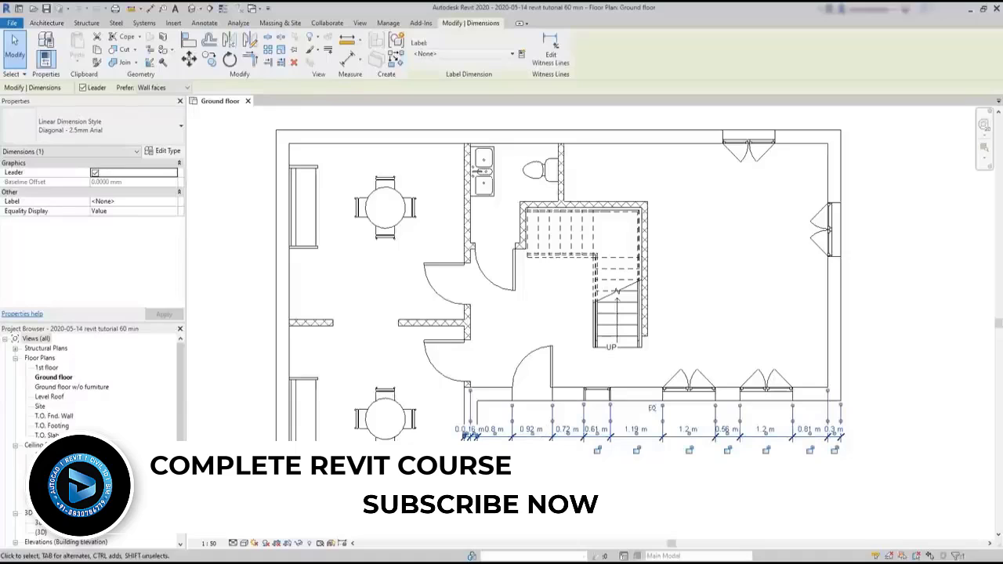
left_click(568, 484)
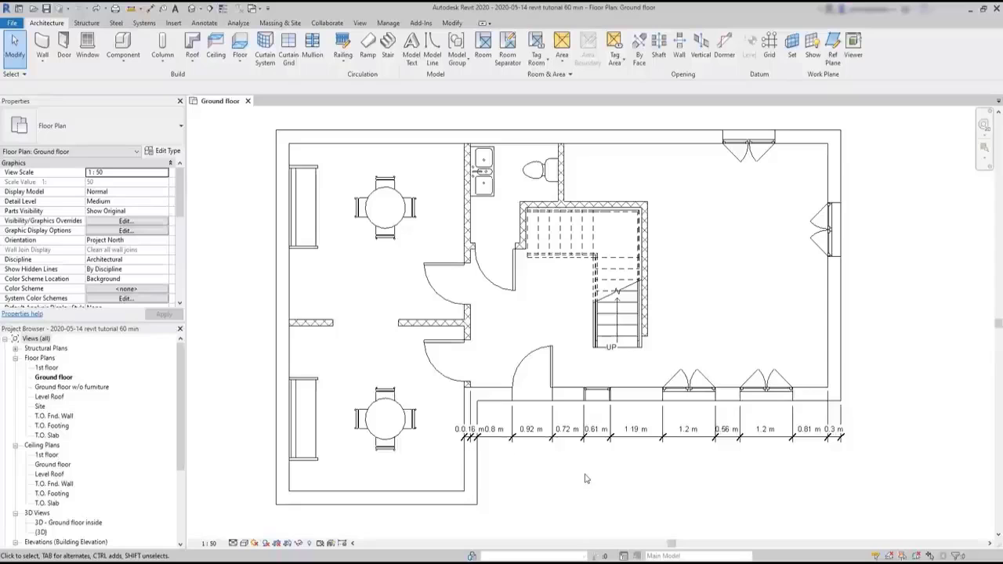
left_click(646, 440)
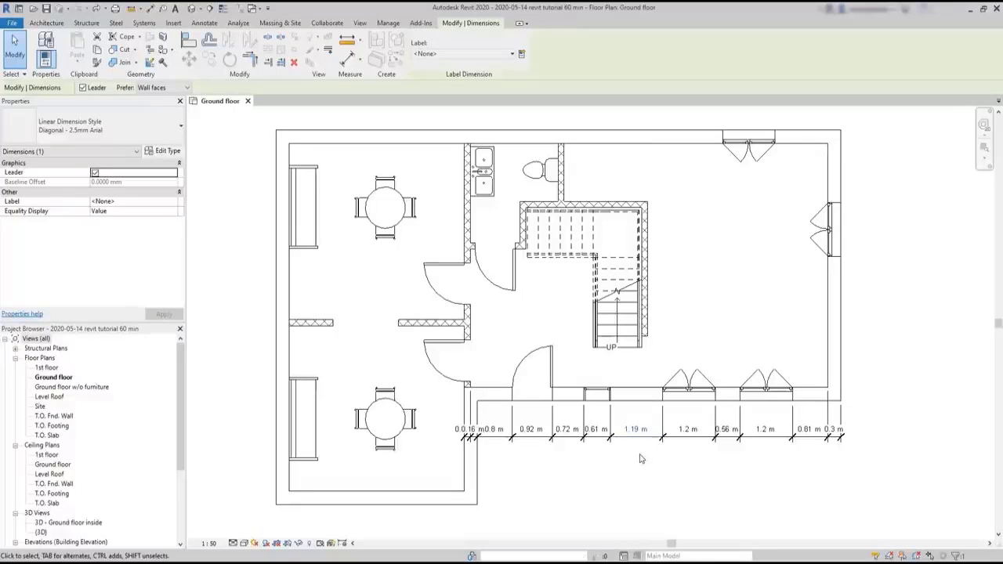
key("Delete")
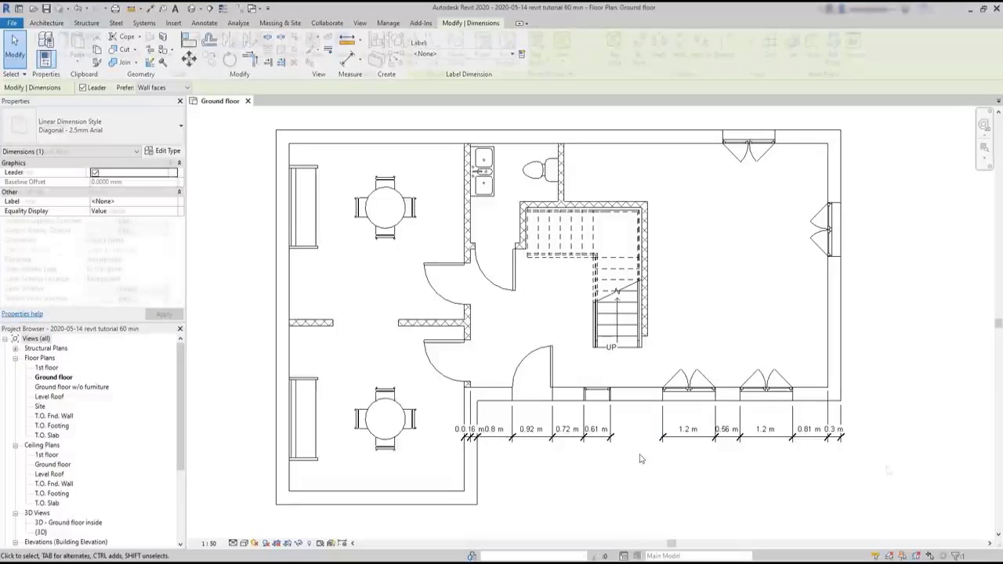
- Delete the two remaining dimension strings below the lower exterior wall
left_click(842, 439)
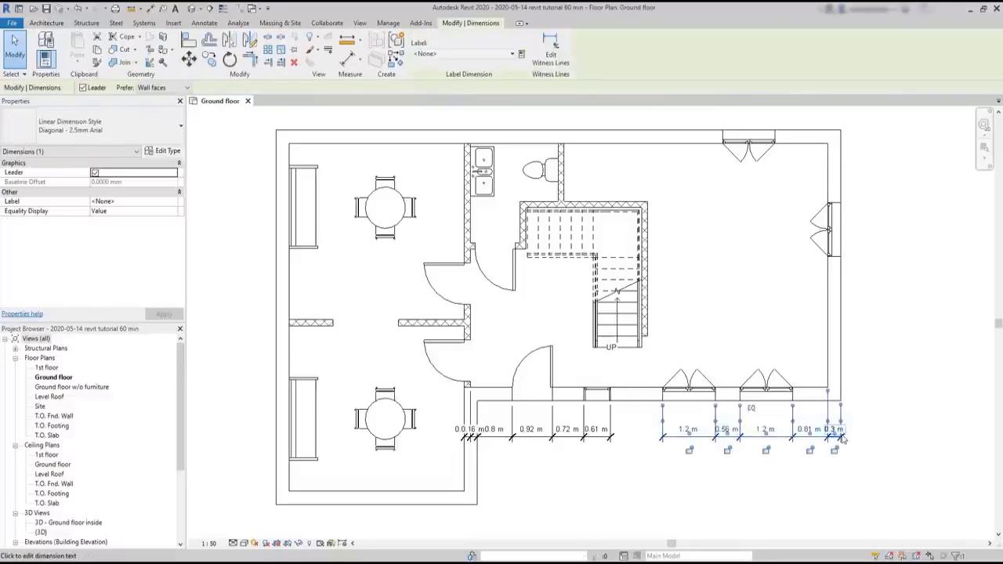
key("Delete")
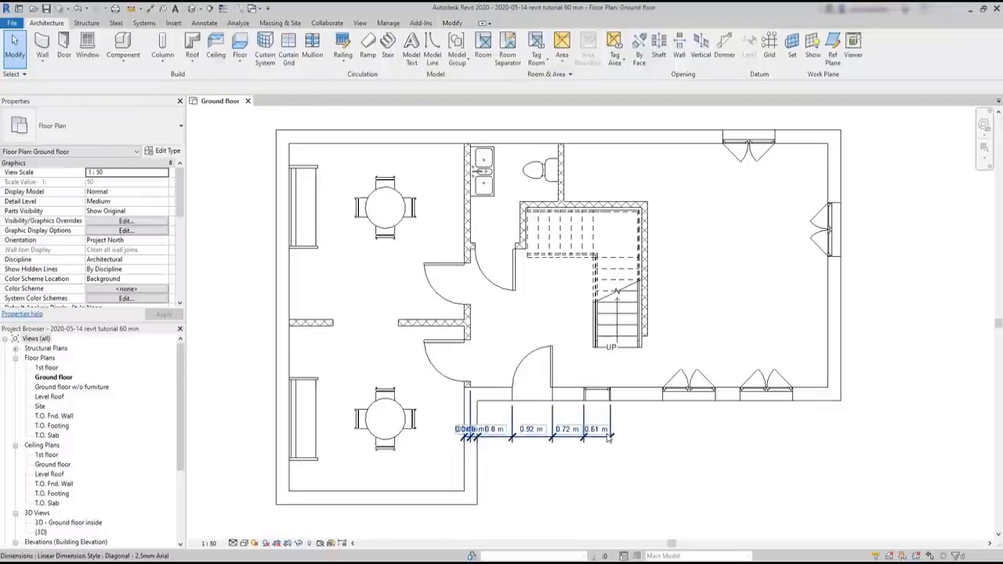
left_click(610, 436)
key("Delete")
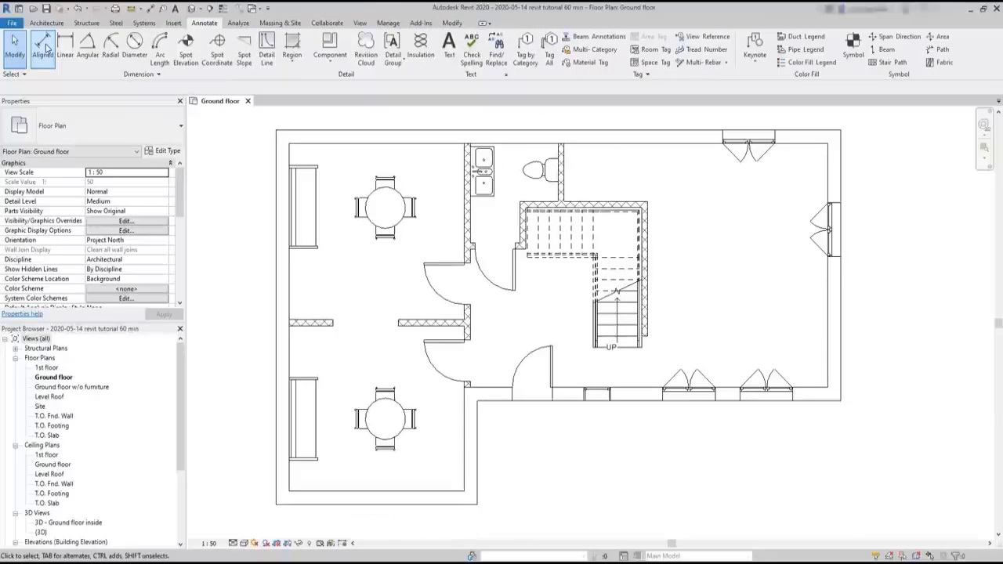
- Start the Aligned dimension command with picking set to Individual References
left_click(43, 48)
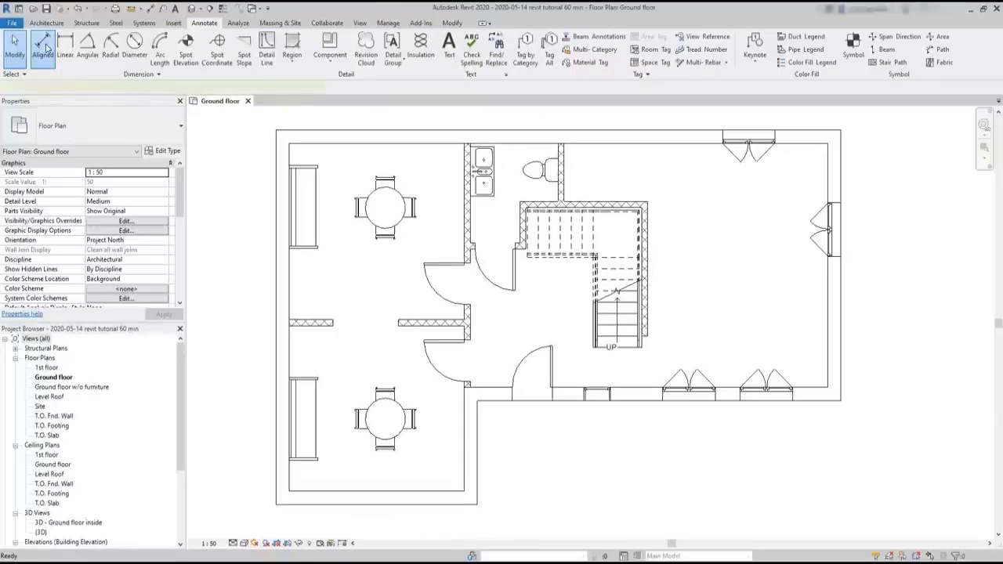
left_click(189, 88)
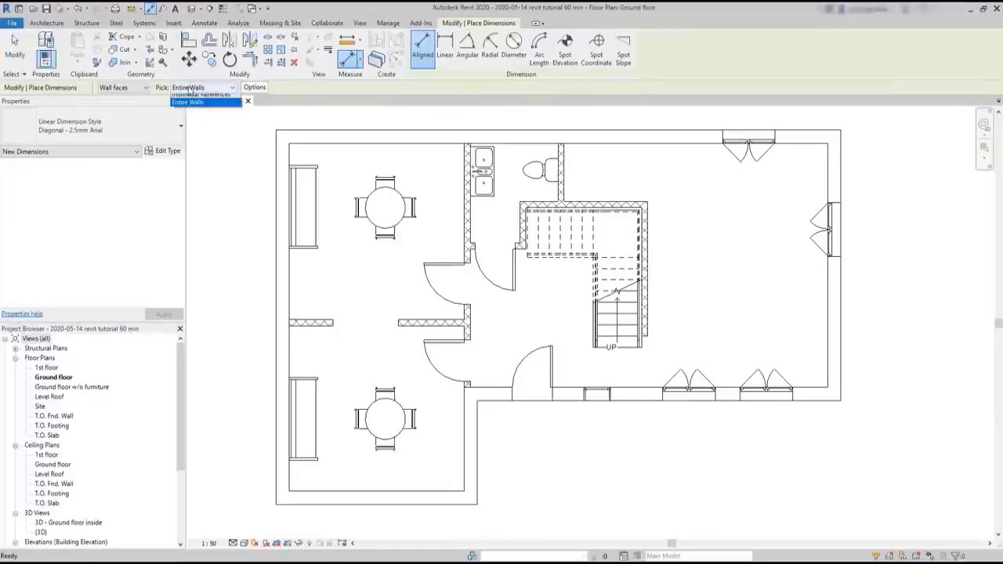
left_click(207, 104)
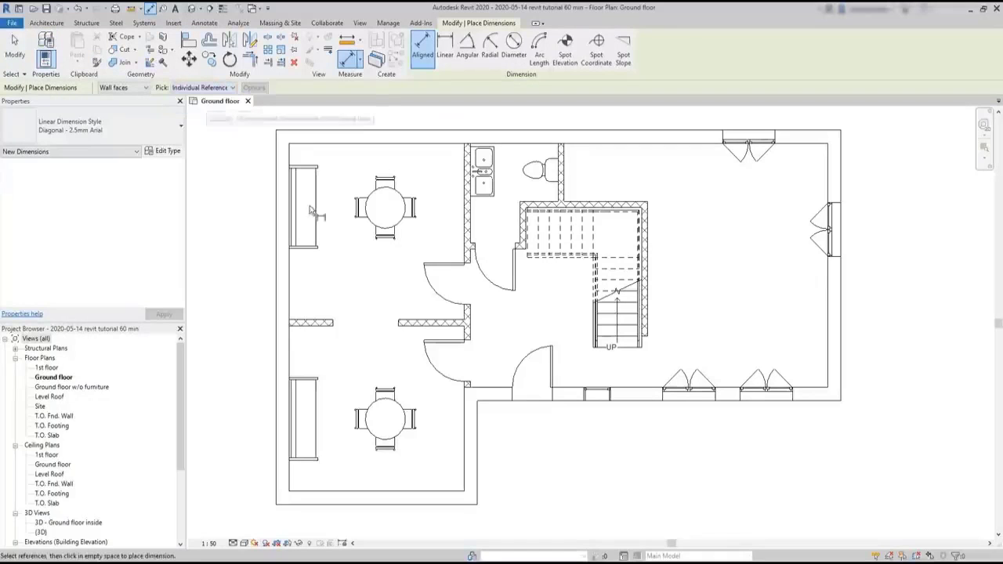
- Dimension from the right exterior wall's outer face to the near edge of the closest lower-wall window, and undo it
left_click(844, 401)
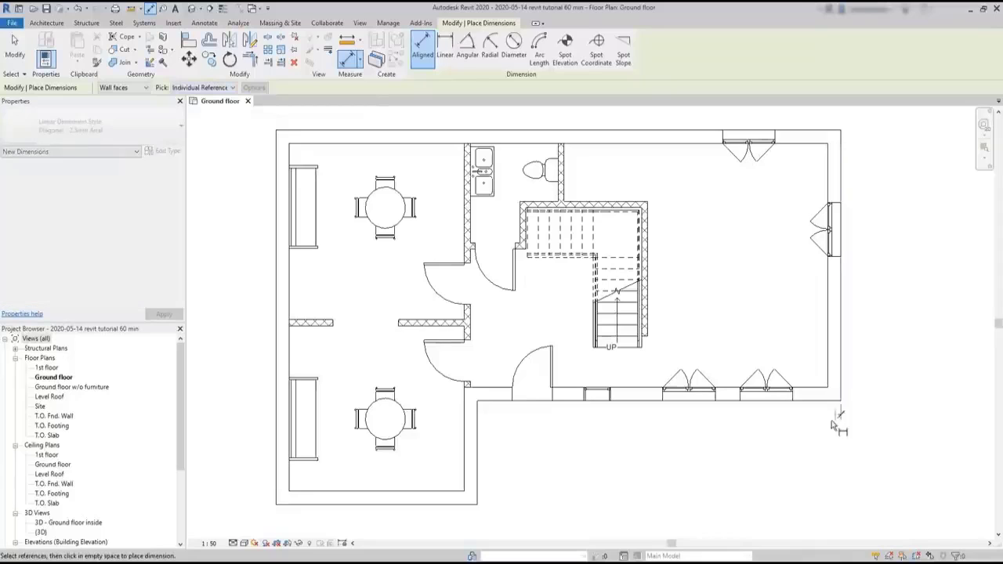
left_click(793, 403)
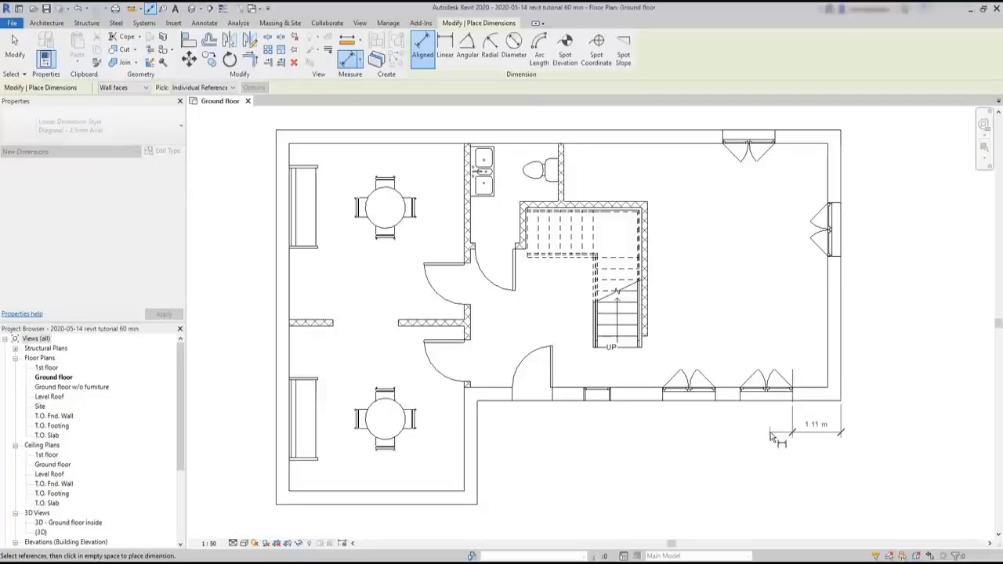
left_click(771, 437)
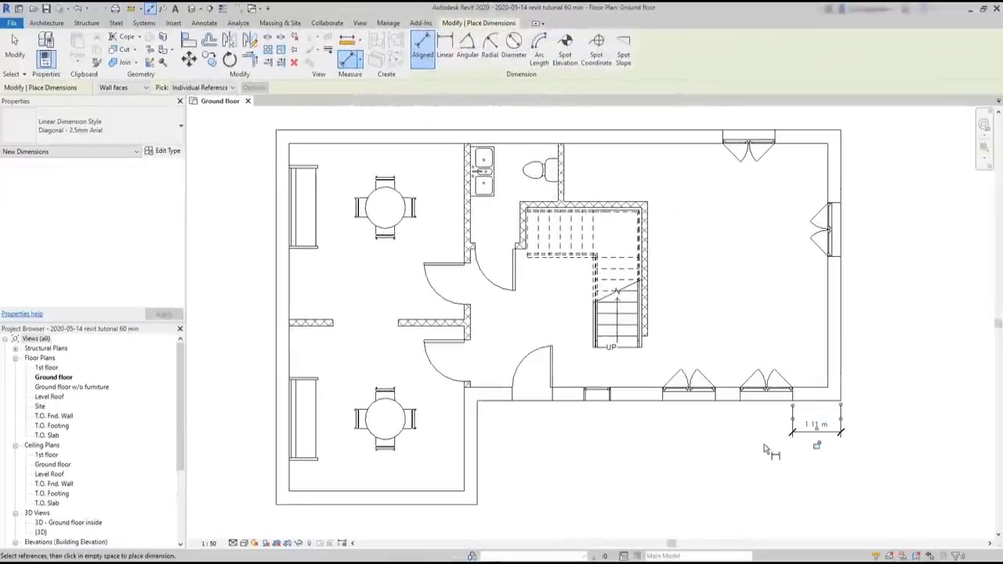
key("ctrl+z")
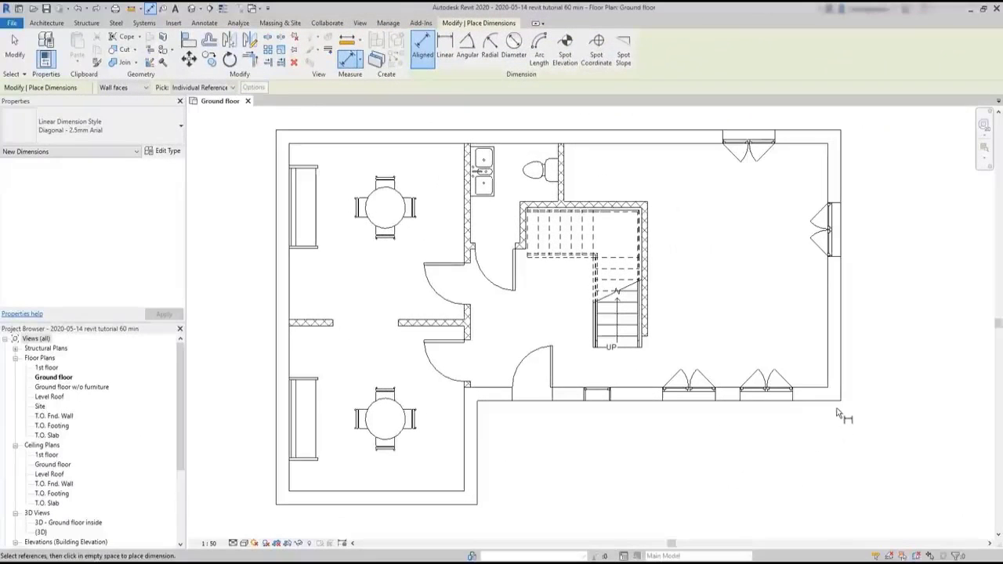
- Dimension the lower wall in one string from the right wall's outer face through both edges of each double window
left_click(843, 398)
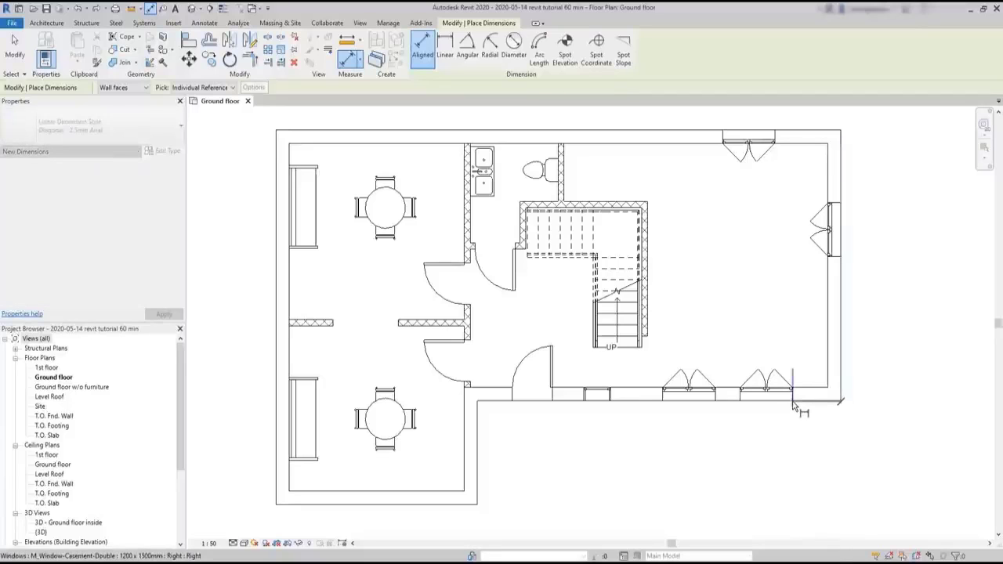
left_click(791, 403)
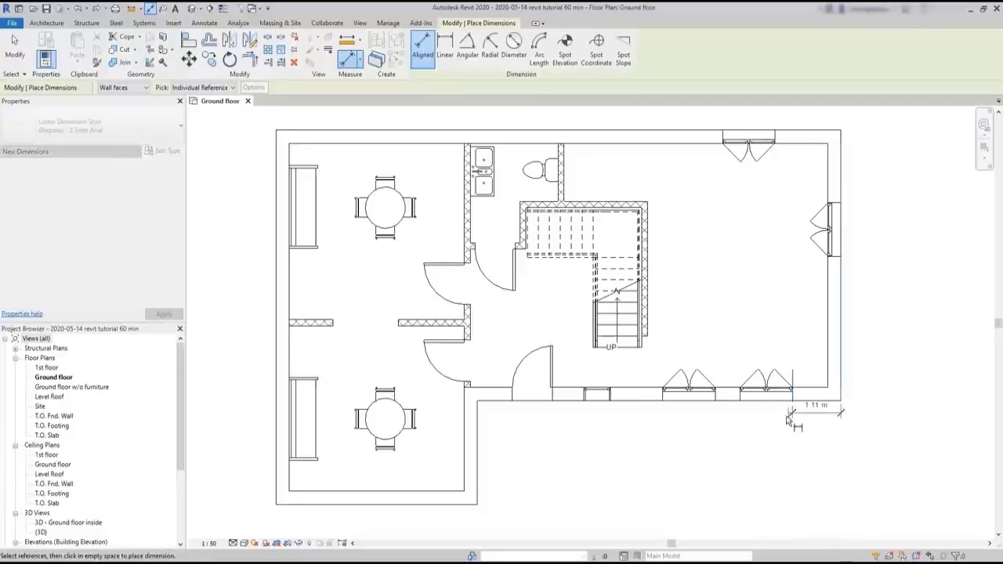
left_click(742, 405)
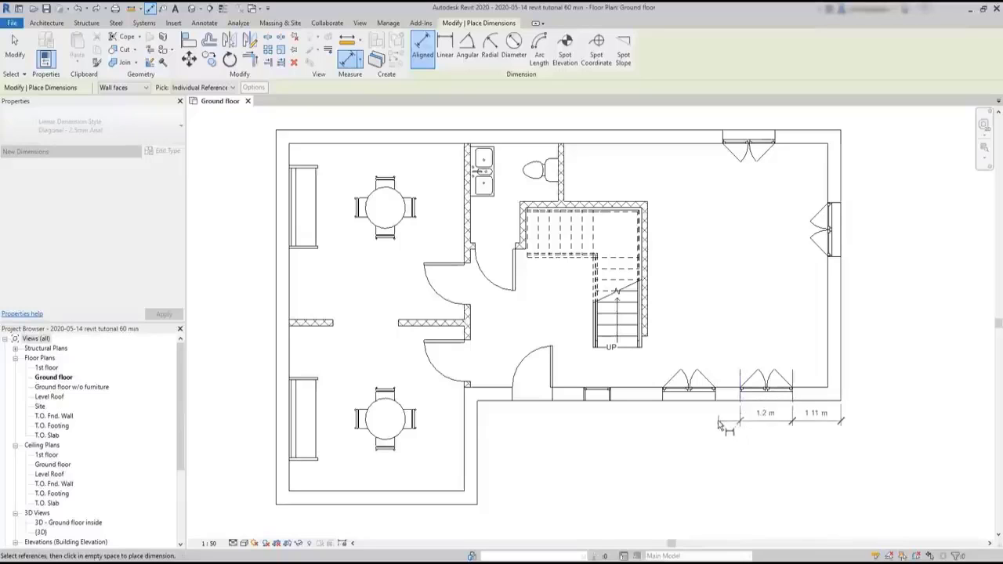
left_click(715, 405)
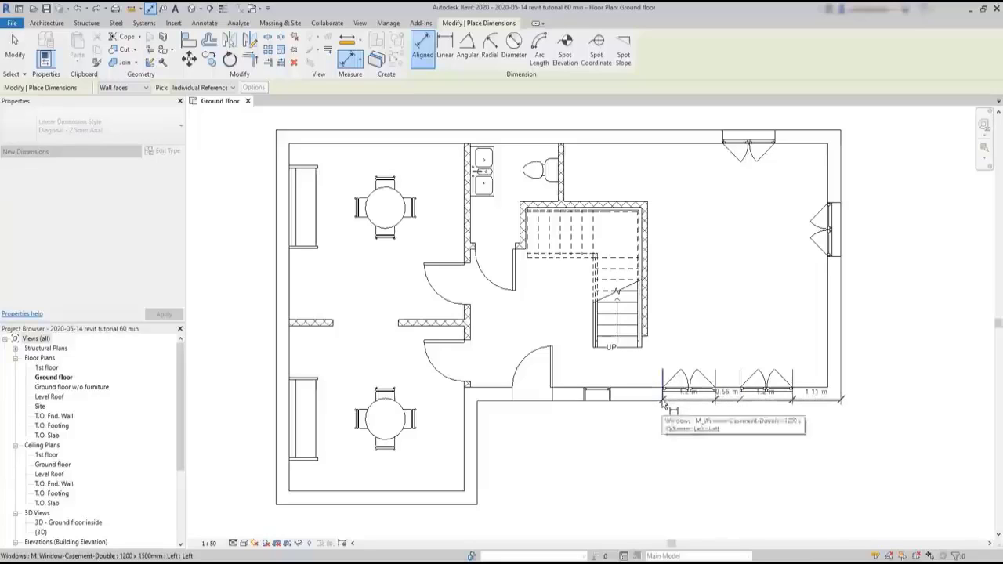
left_click(663, 394)
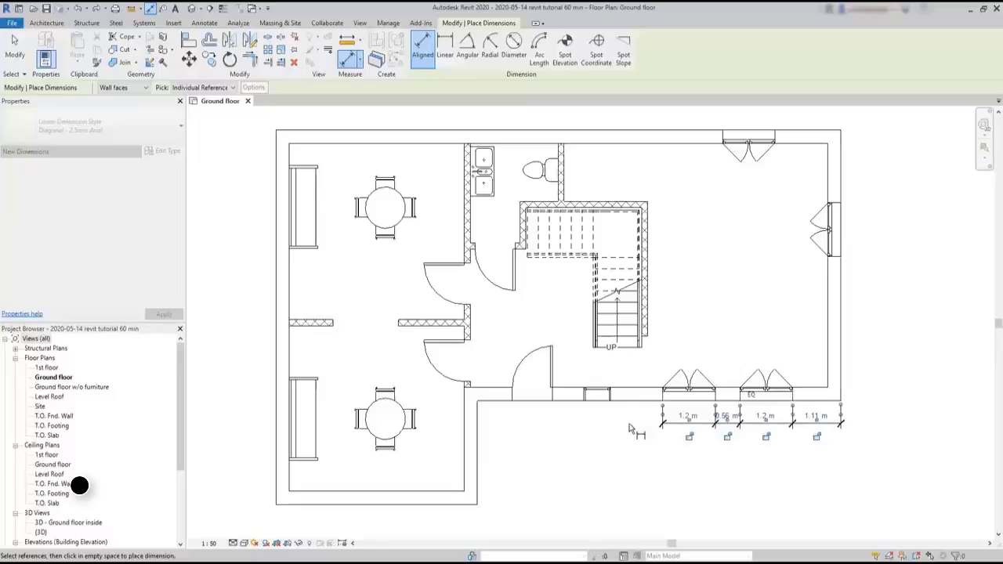
key("Escape")
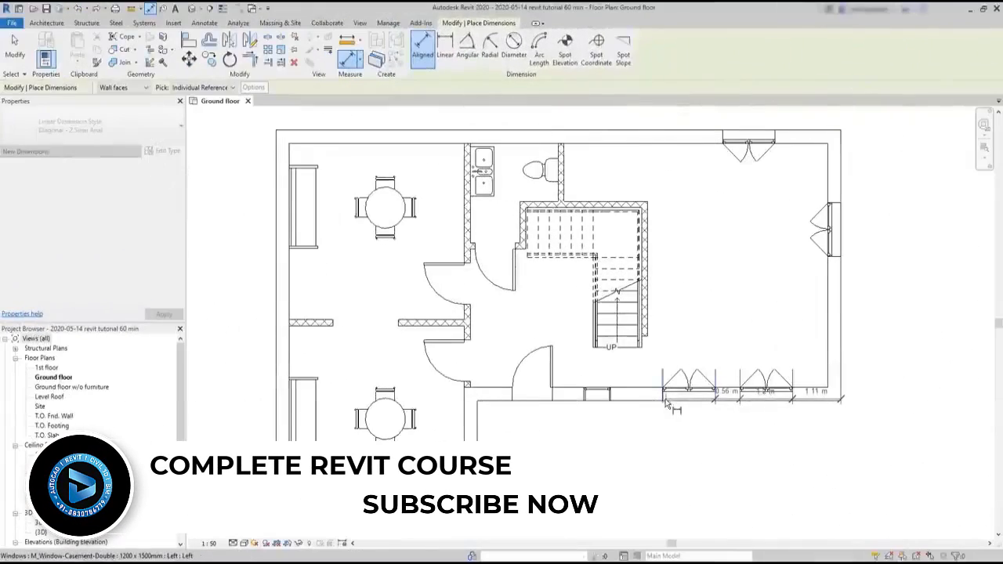
- Drop both edges of the double window nearer the door from the string, add the door's hinge-side edge, and place it below the wall
left_click(665, 401)
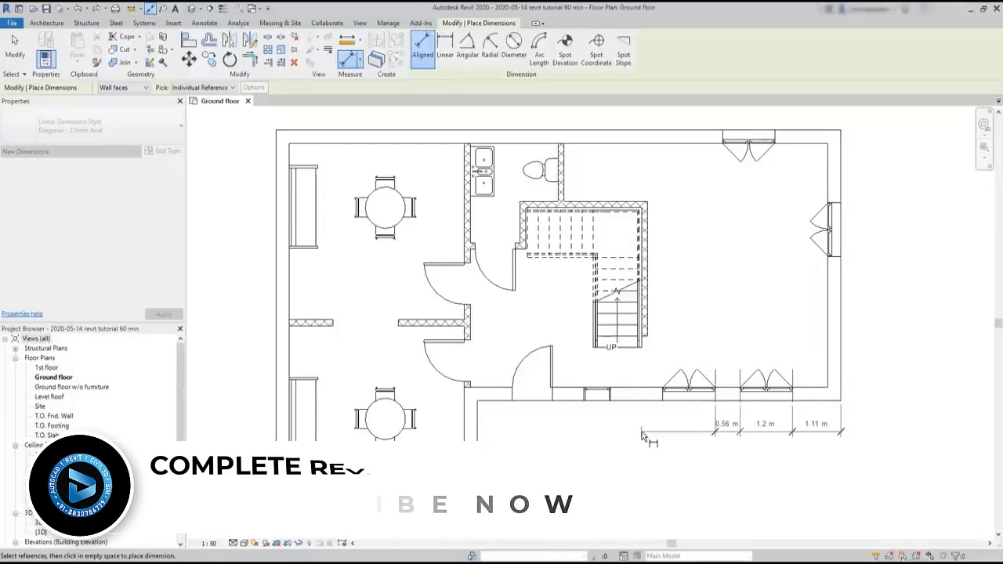
left_click(552, 396)
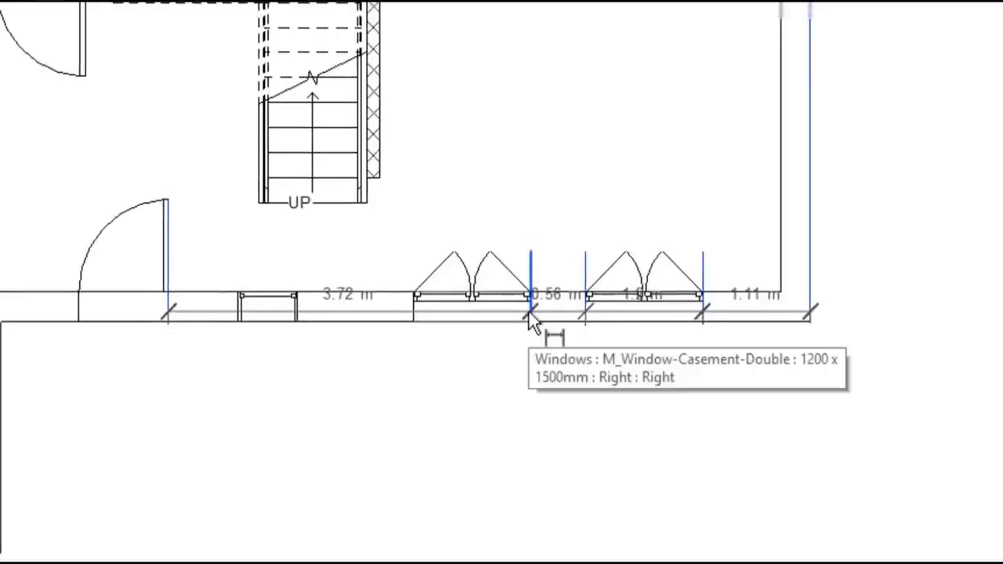
left_click(530, 317)
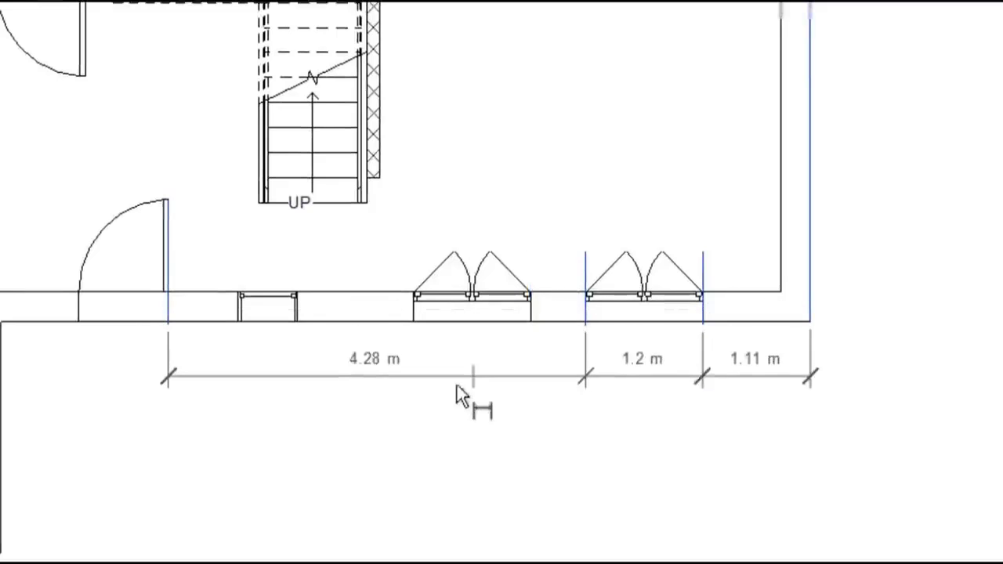
left_click(381, 380)
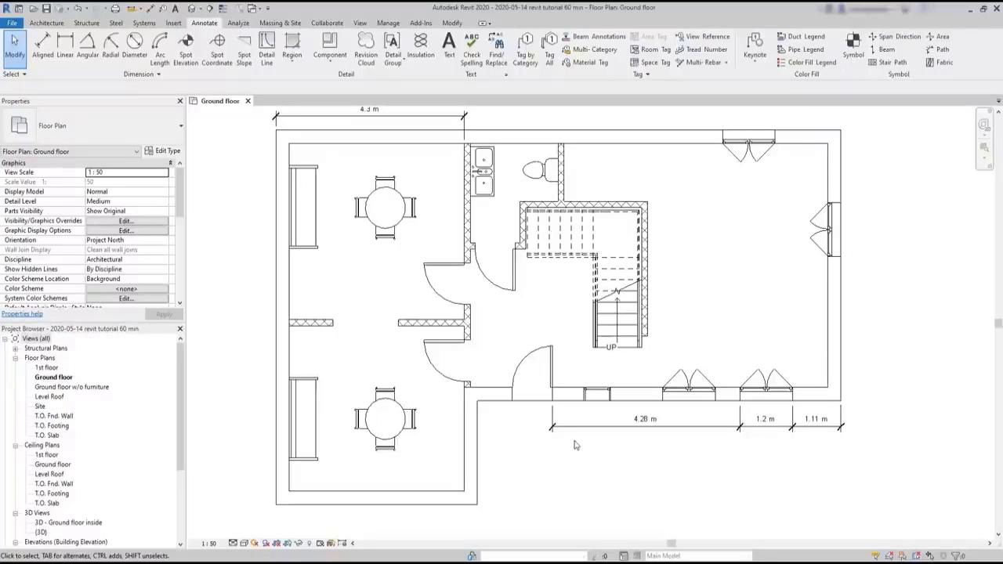
- Edit the lower string's witness lines to include the door's far edge, adding and removing the small window's near edge along the way
left_click(589, 430)
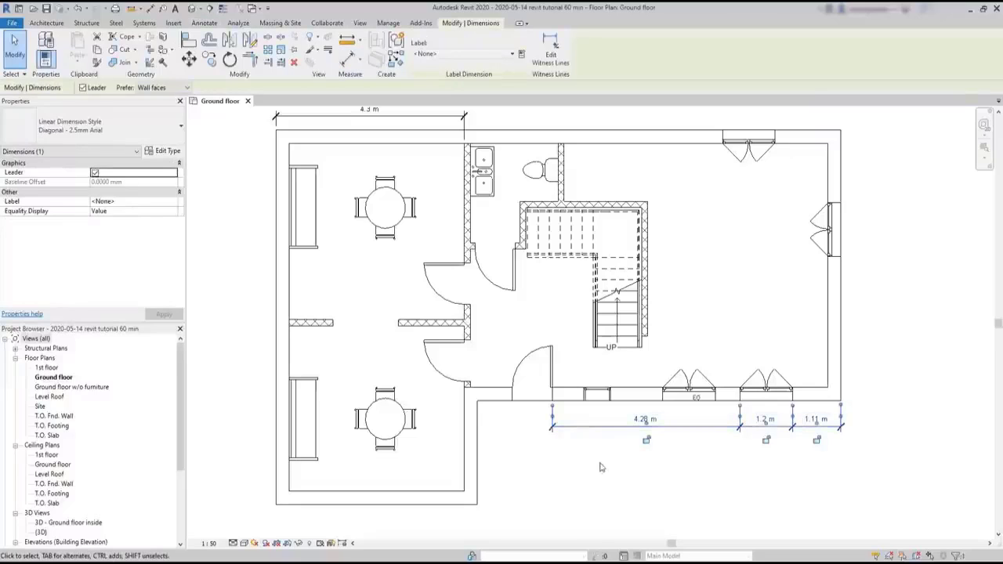
left_click(553, 54)
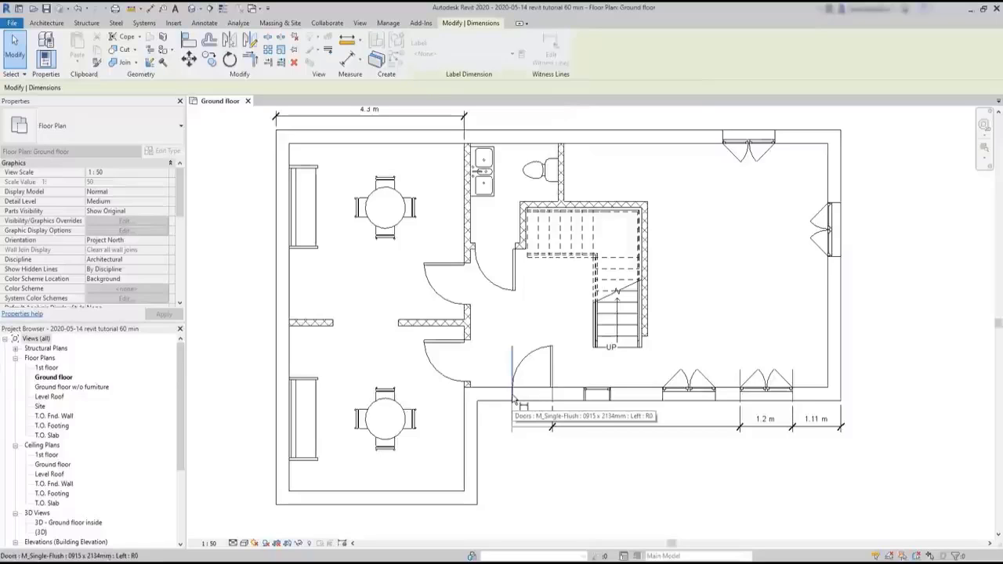
left_click(513, 398)
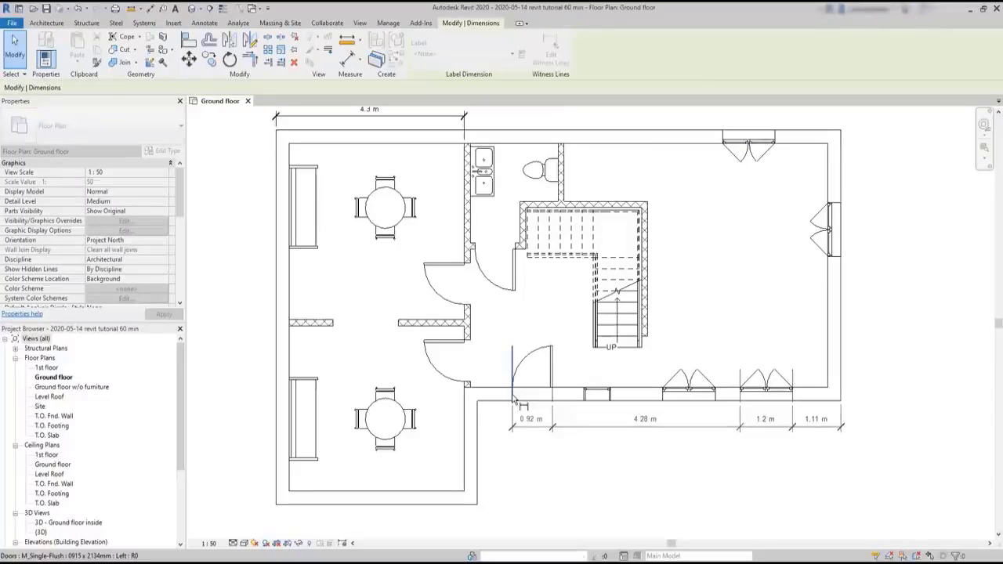
left_click(587, 401)
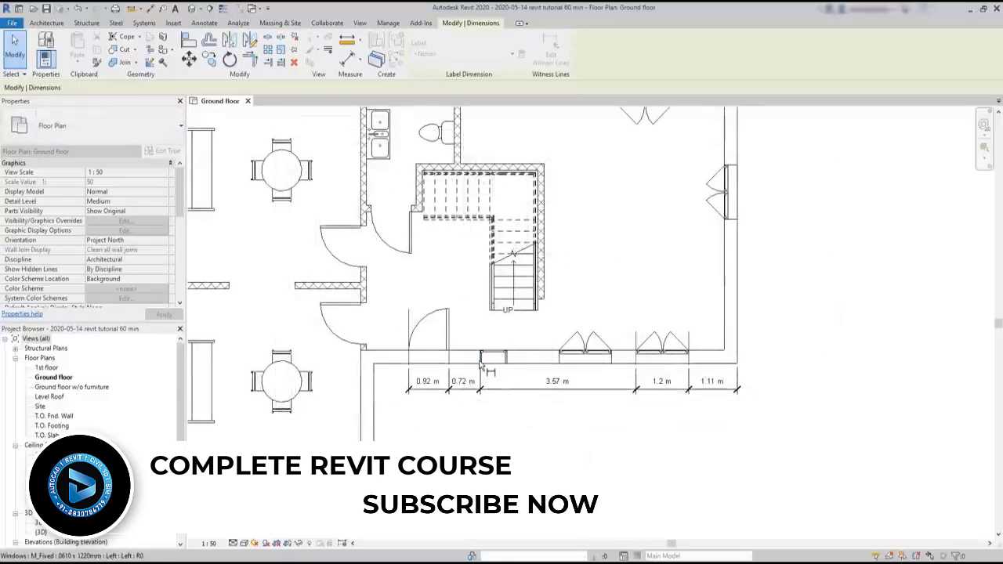
left_click(481, 360)
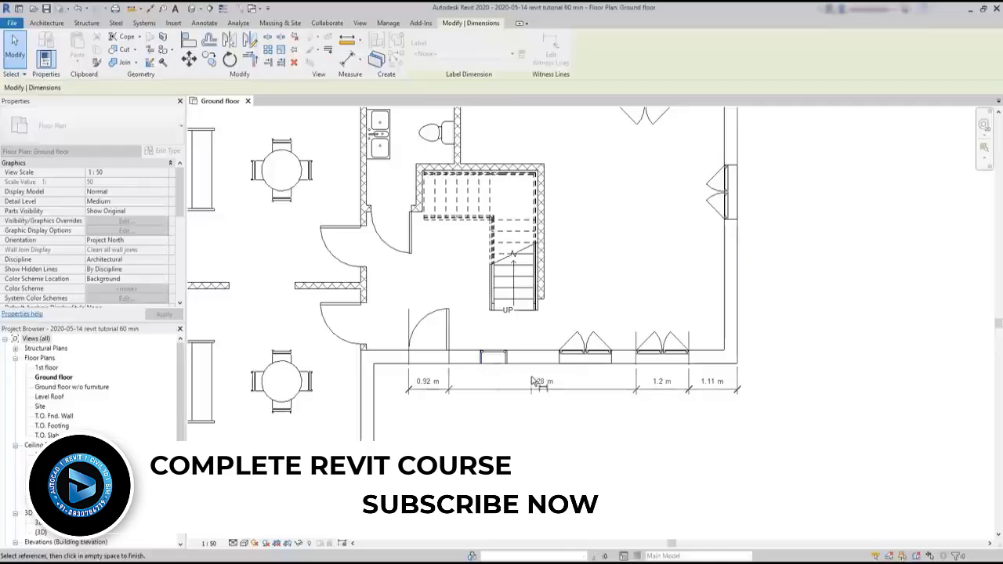
left_click(558, 429)
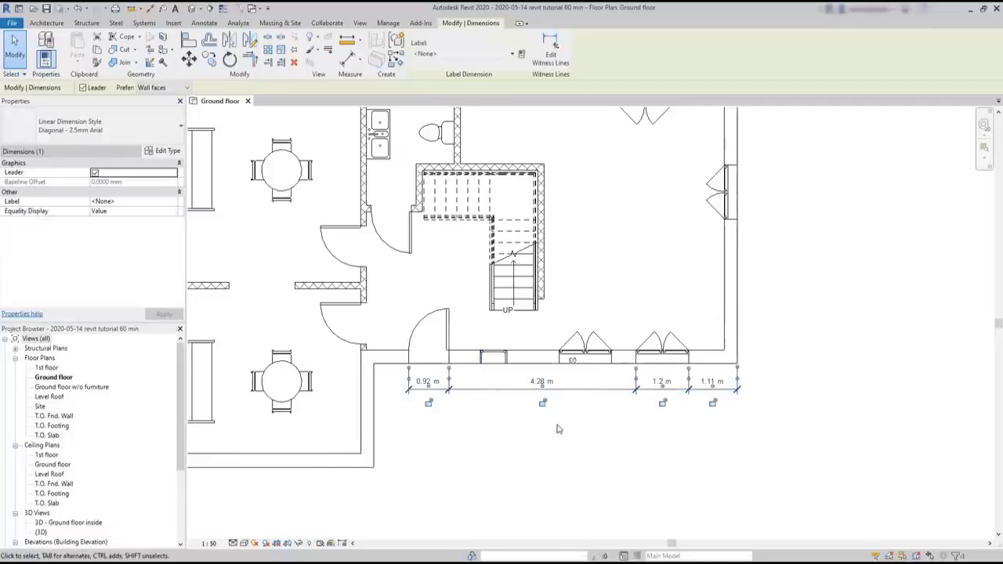
key("Escape")
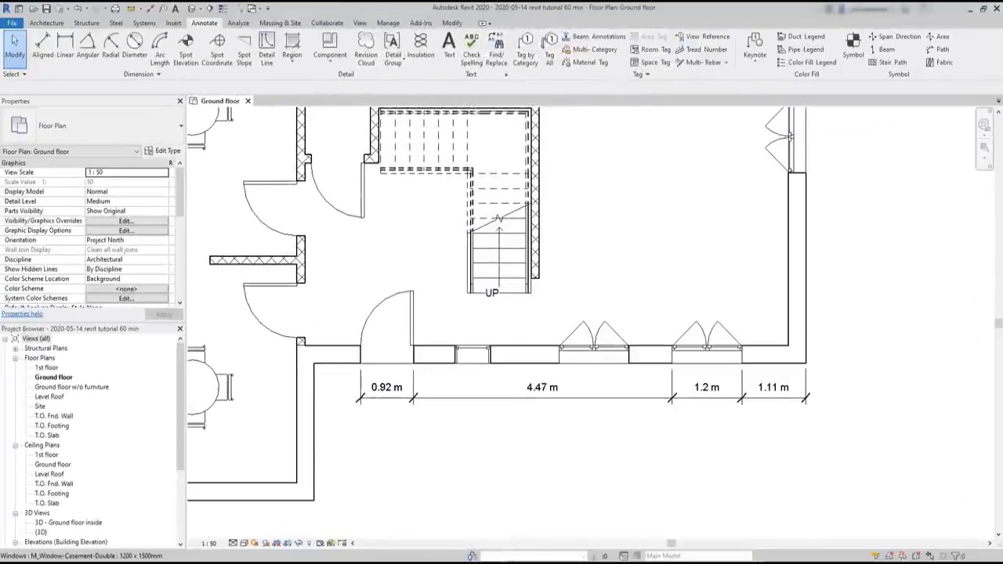
- Lock the 1.11 m segment beside the right exterior wall and move that wall outward to about 6.4 m from the stair wall
left_click(562, 400)
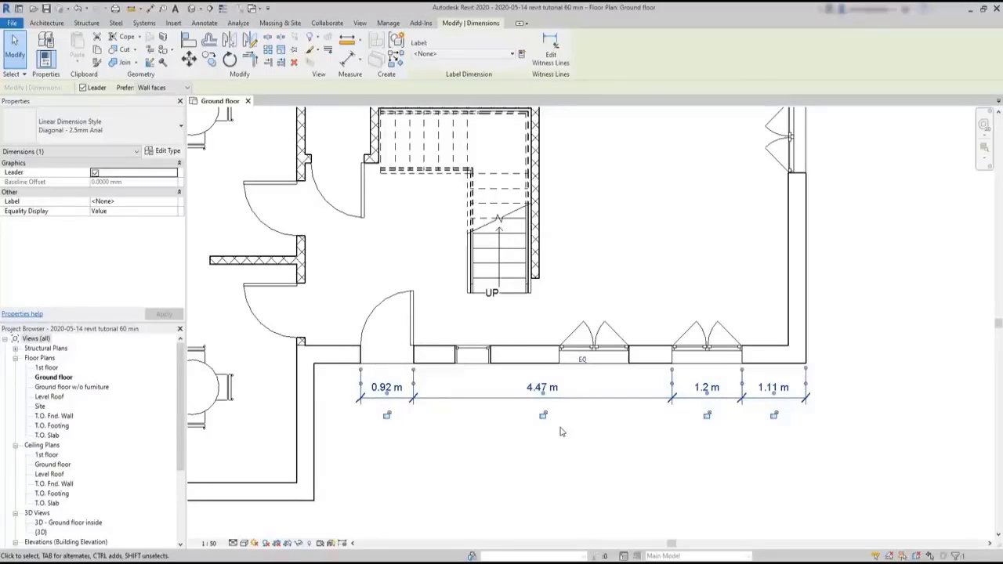
left_click(773, 416)
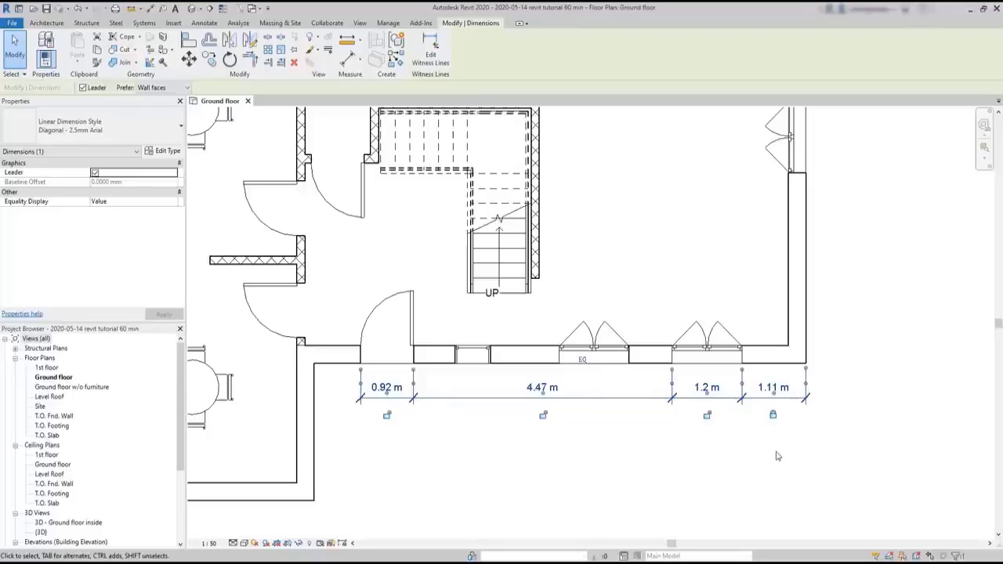
left_click(799, 319)
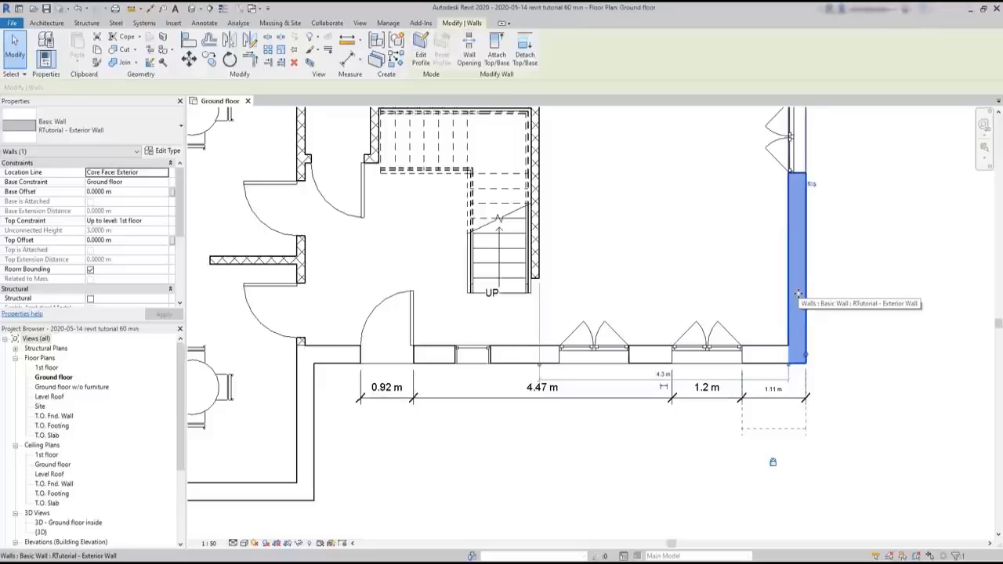
left_click_drag(797, 294, 917, 298)
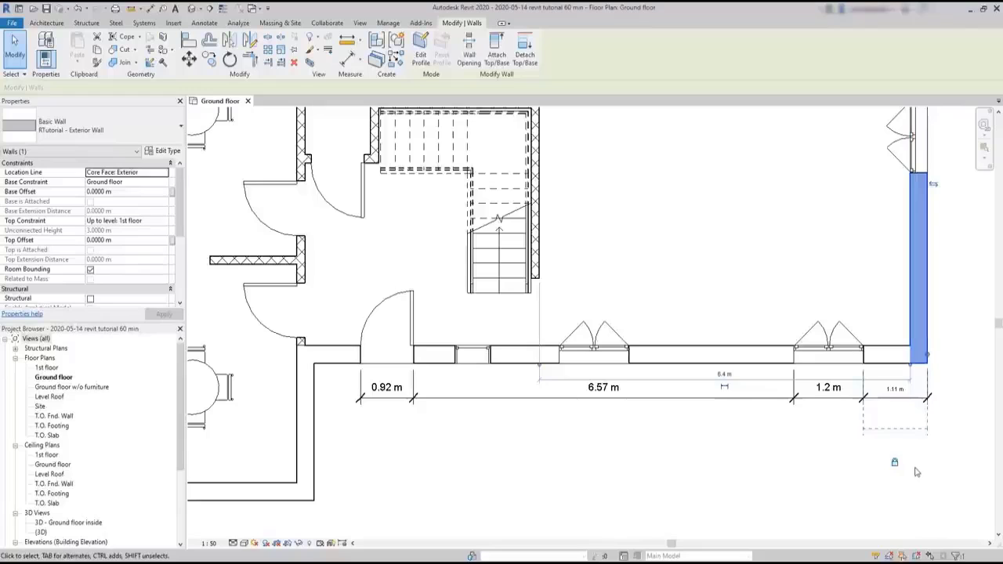
- Set the selected right exterior wall's distance from the stair wall to 5 m
left_click(724, 374)
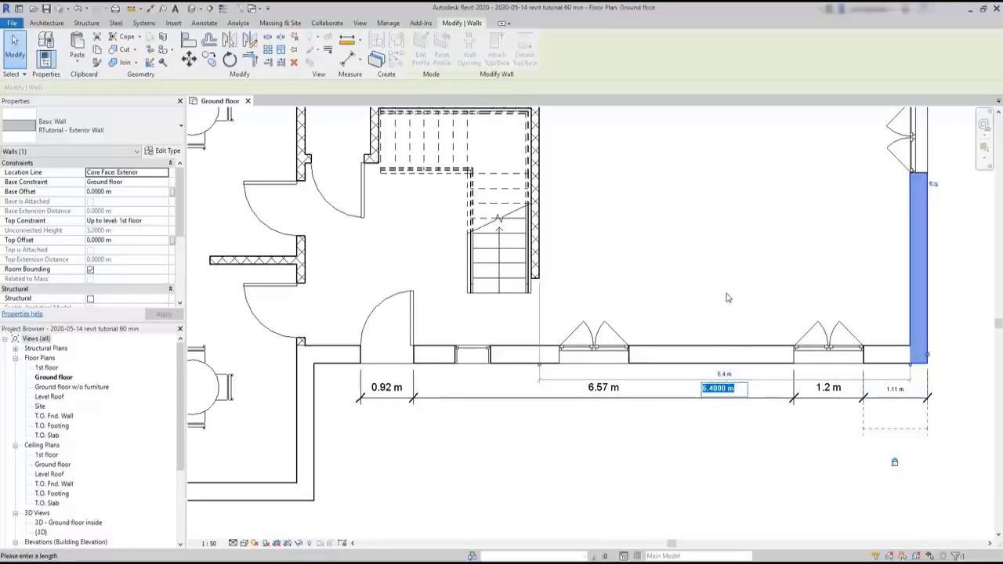
type("5")
key("Return")
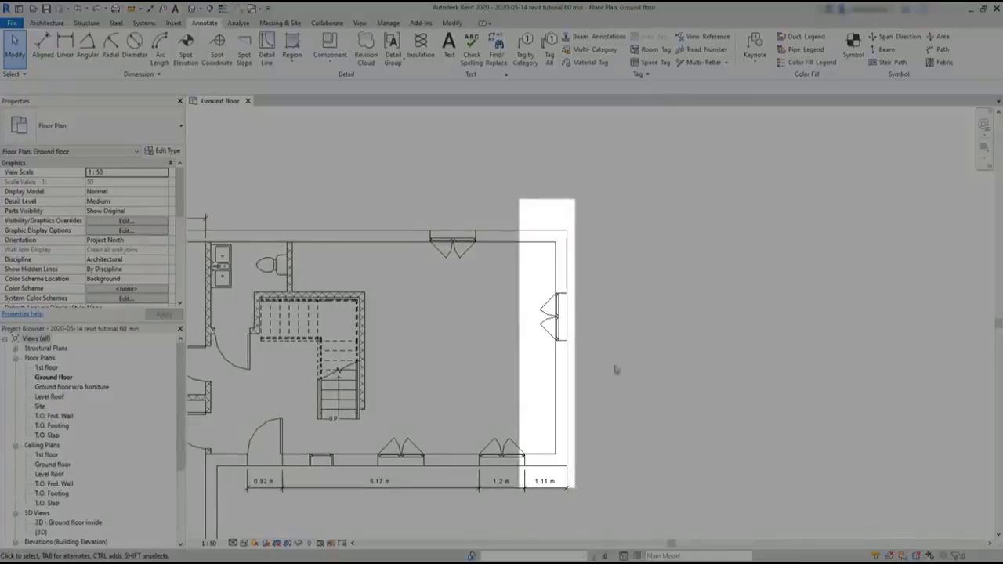
- Copy the right exterior wall's double window about 2 m down along the same wall
left_click(453, 23)
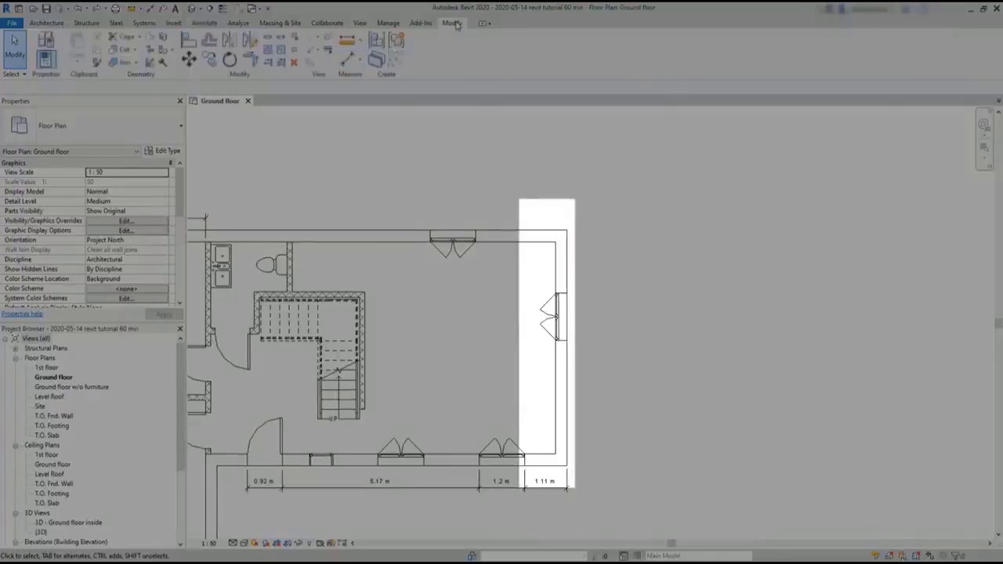
left_click(212, 64)
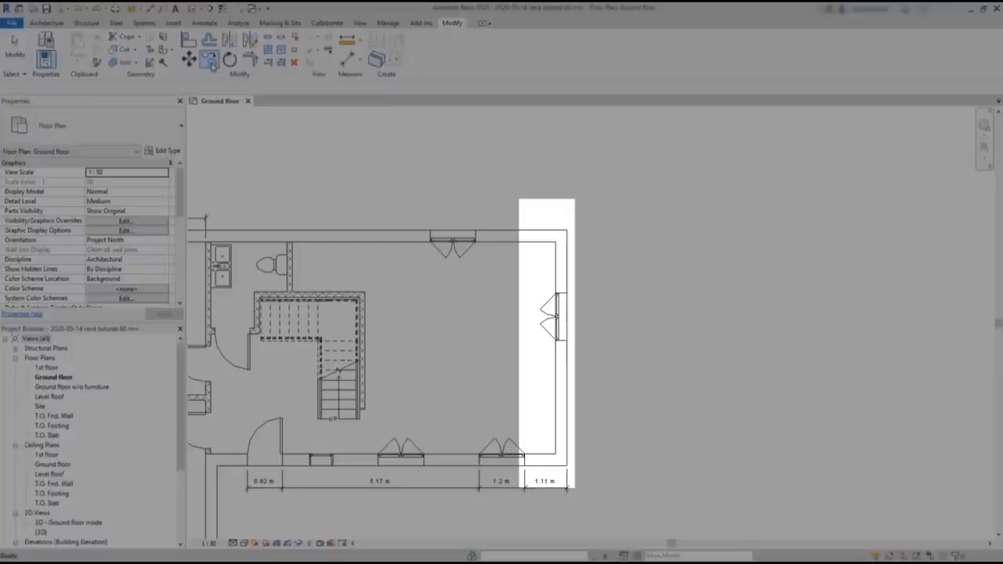
left_click(557, 337)
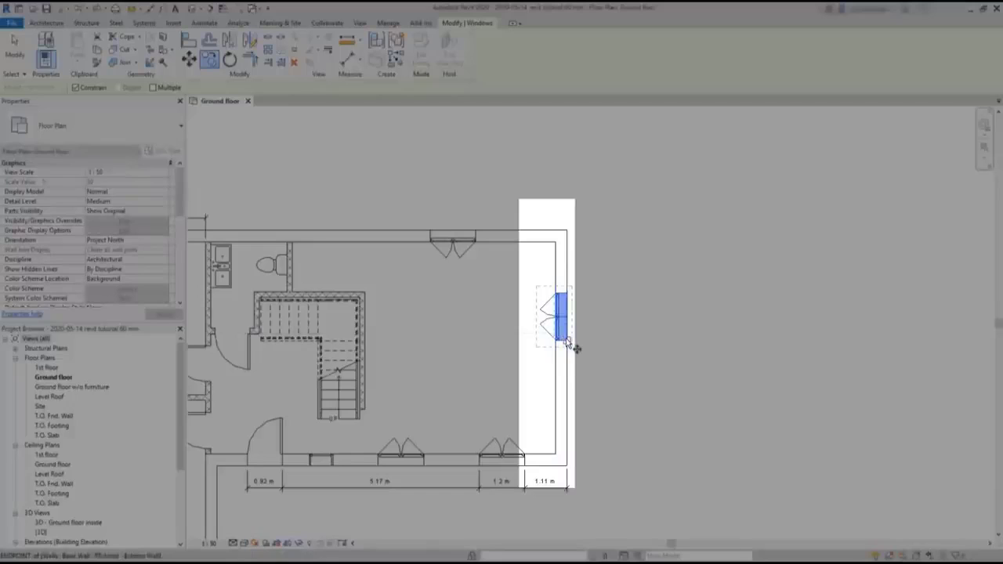
left_click(566, 340)
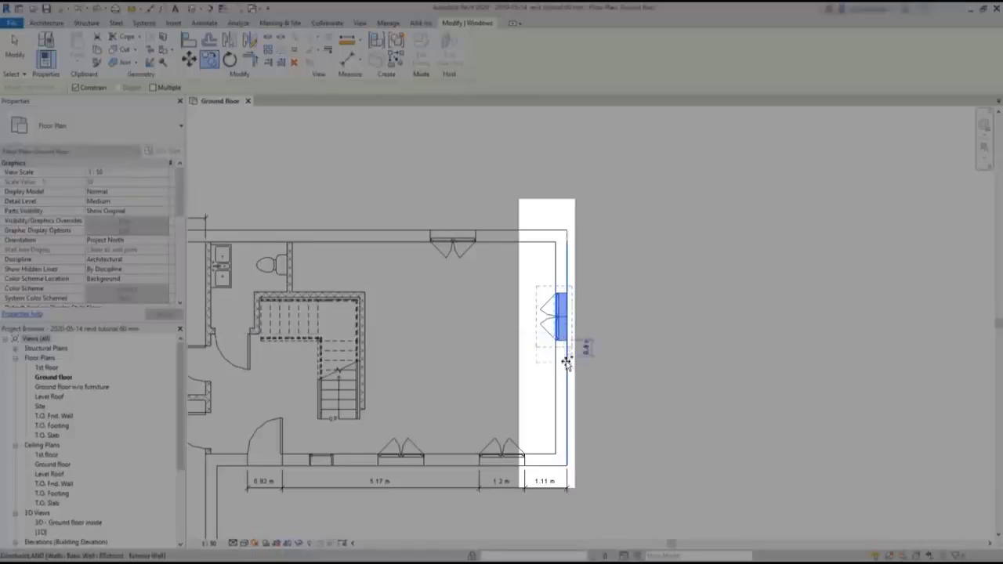
left_click(564, 416)
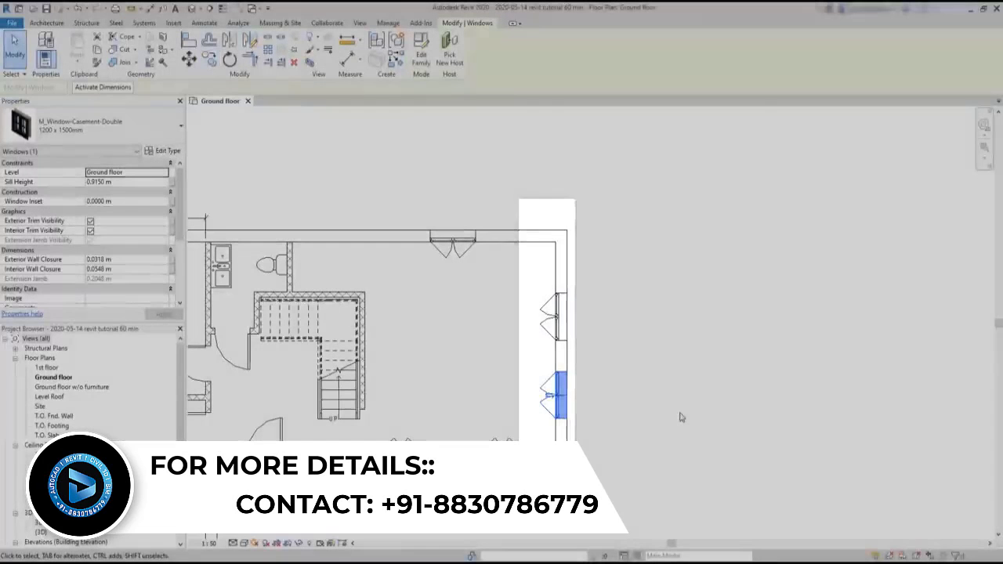
key("Escape")
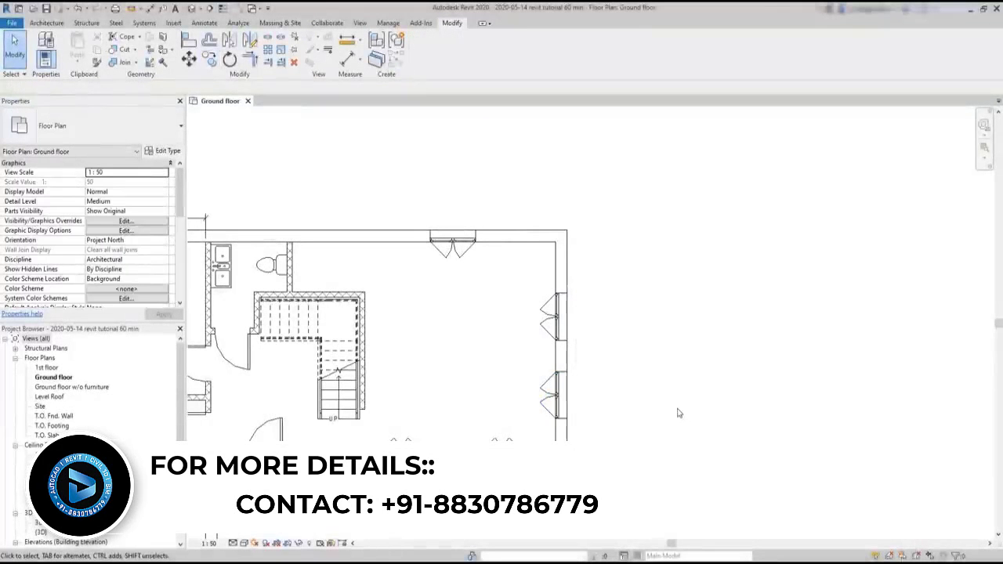
- Start an aligned dimension picking Entire Walls, with openings referenced by Centers and Intersecting Walls excluded
left_click(202, 23)
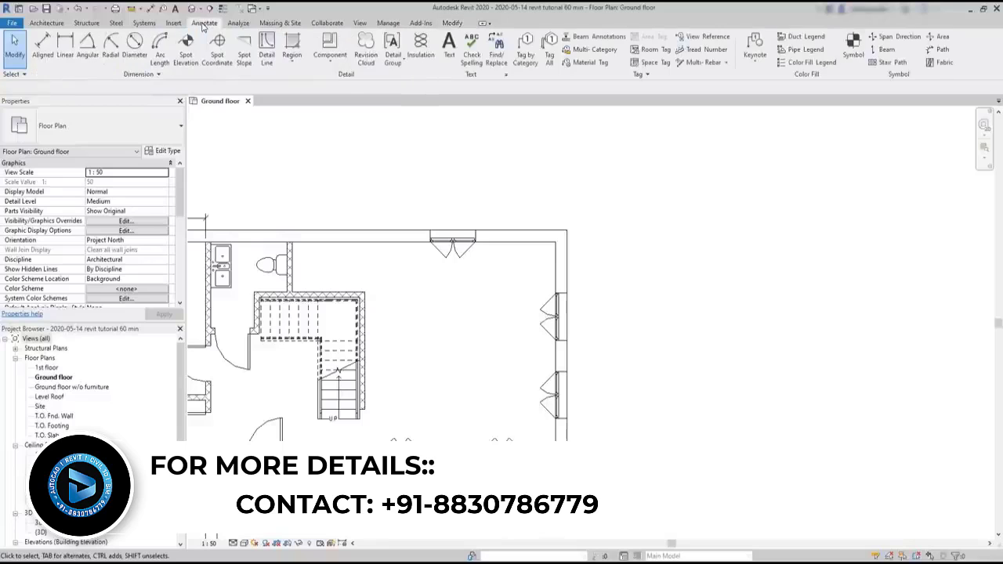
left_click(47, 44)
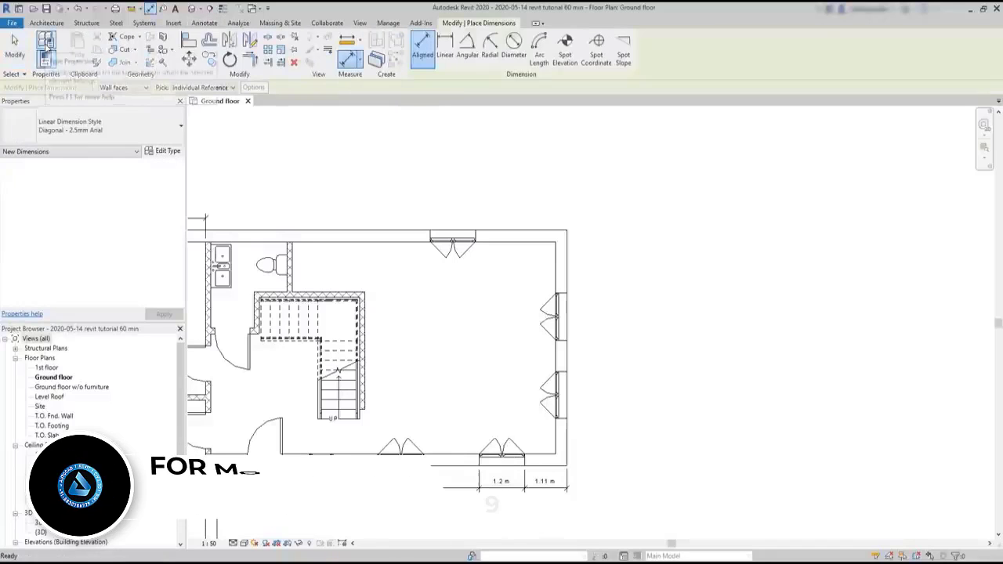
left_click(228, 87)
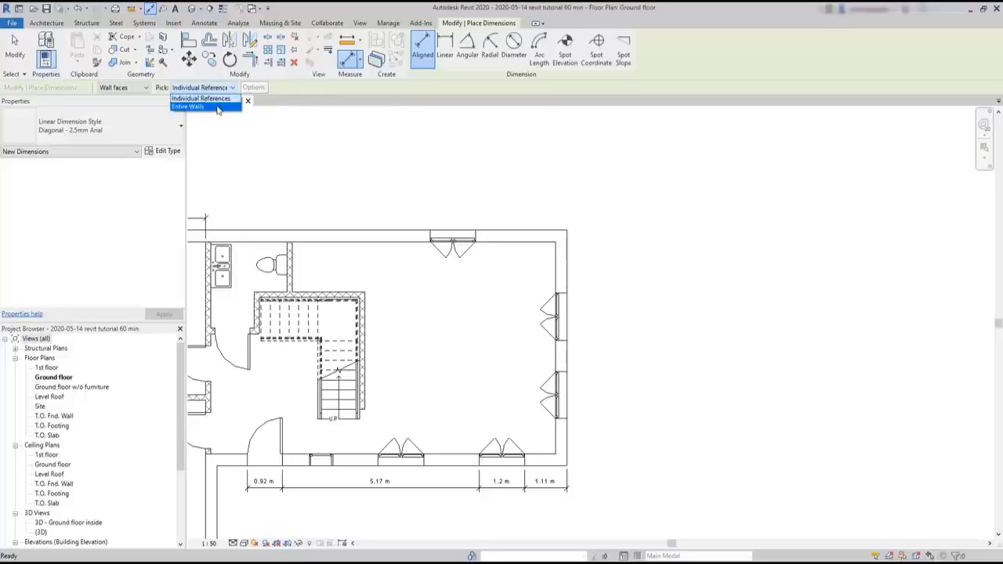
left_click(218, 107)
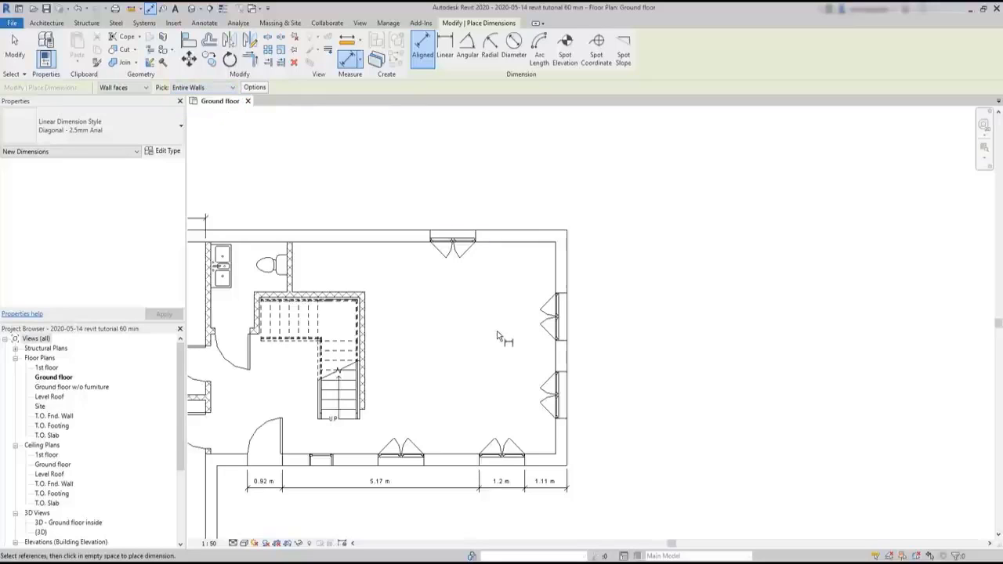
left_click(260, 89)
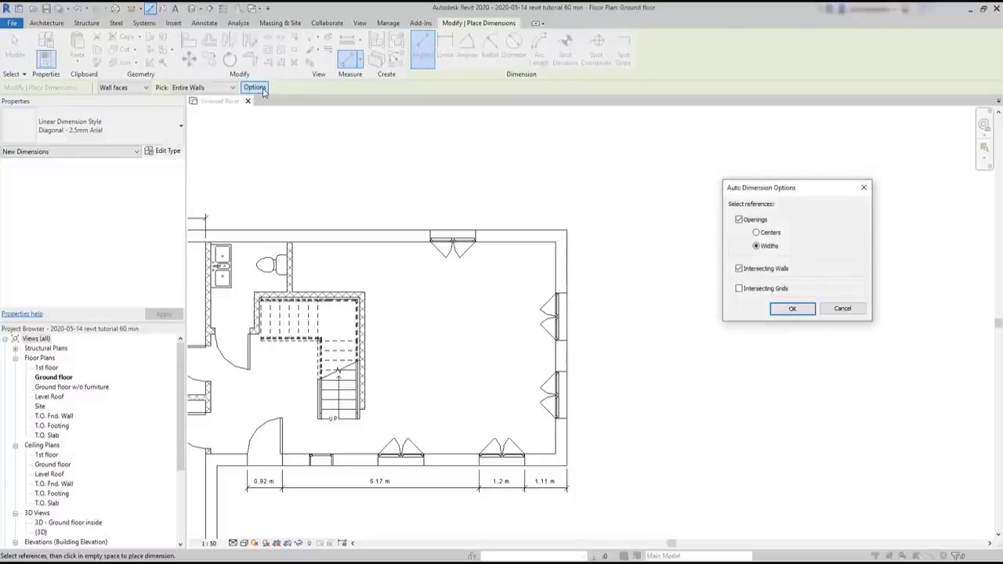
left_click(772, 234)
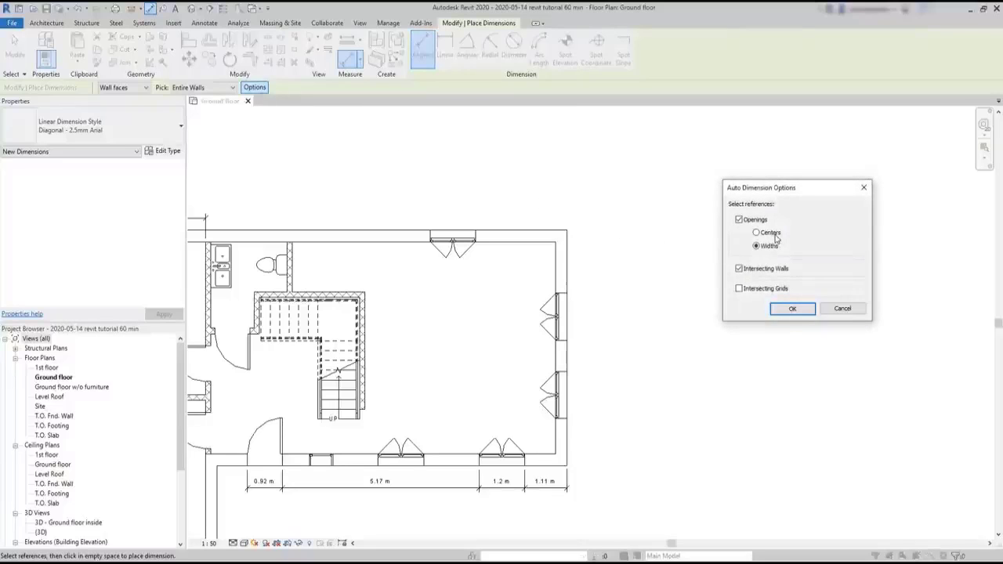
left_click(739, 271)
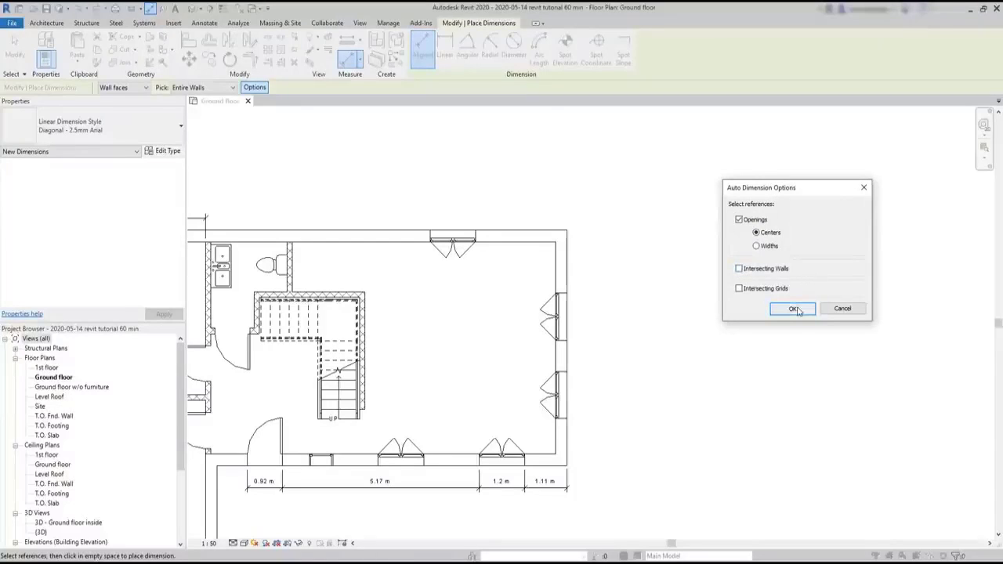
left_click(794, 310)
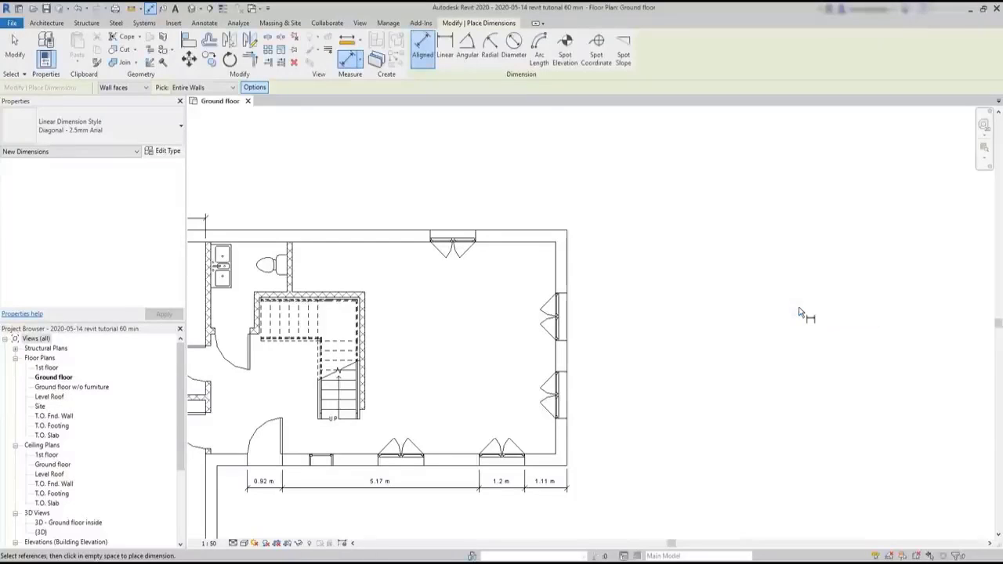
- Dimension the right exterior wall with the string outside it, and make the string's segments equal
left_click(570, 357)
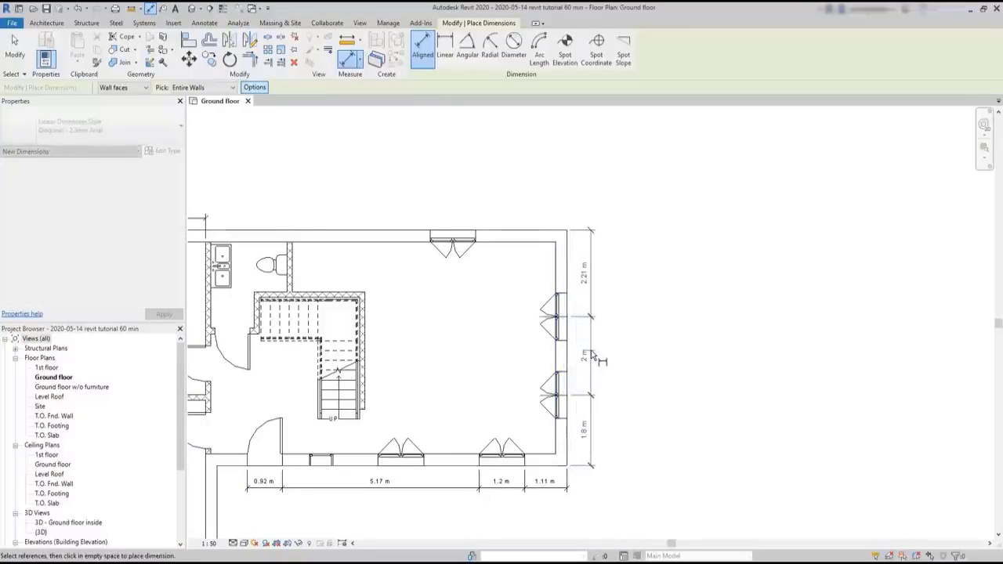
left_click(591, 350)
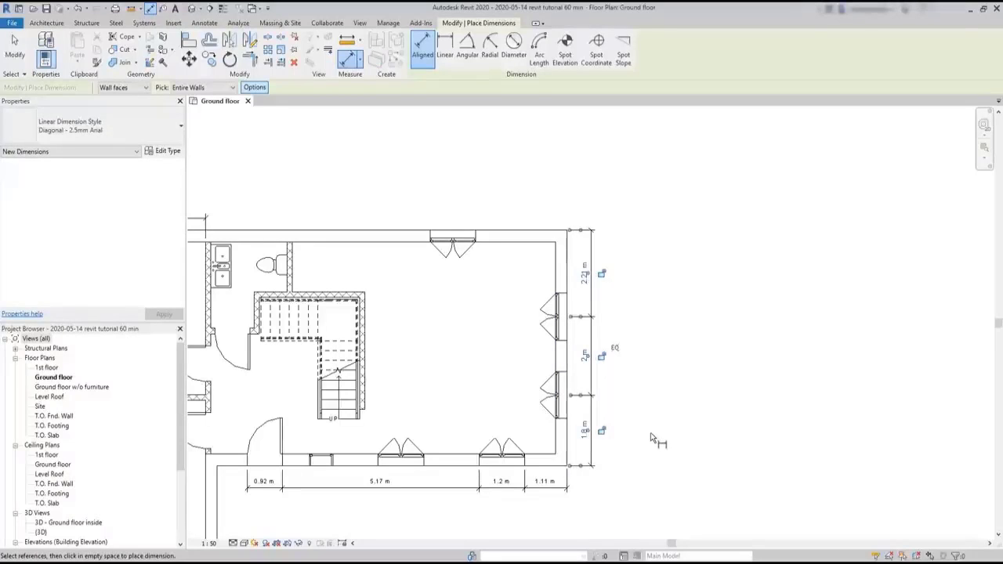
scroll(650, 437, "up", 3)
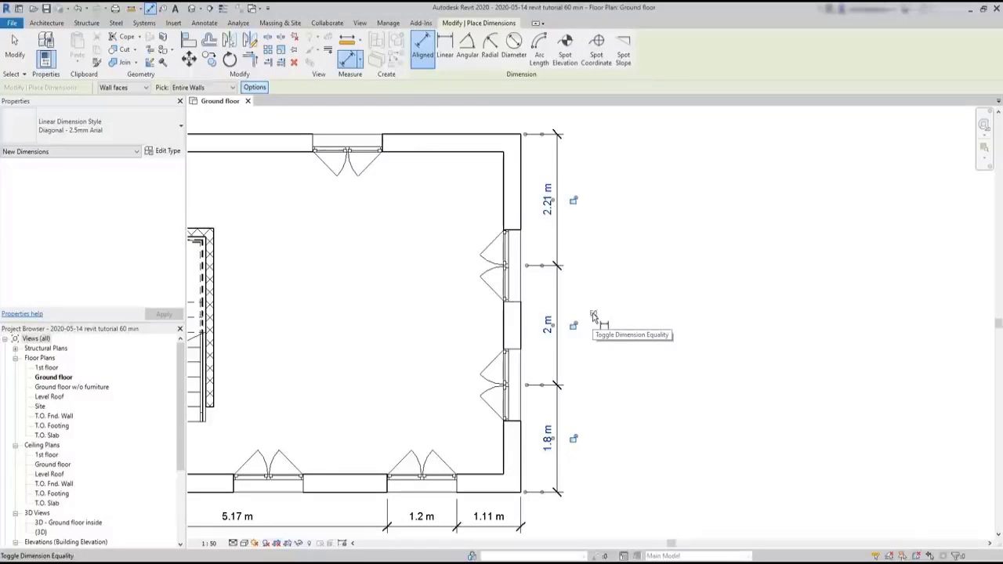
left_click(593, 315)
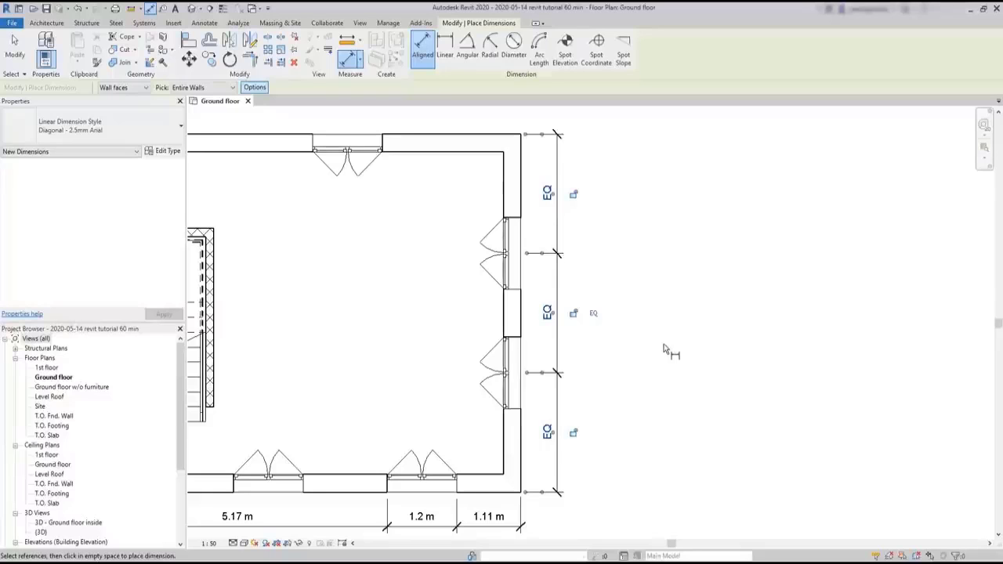
key("Escape")
key("Escape")
- Move the upper exterior wall outward, away from the stairs, to test the equally spaced windows
left_click(442, 141)
middle_click_drag(442, 141, 505, 118)
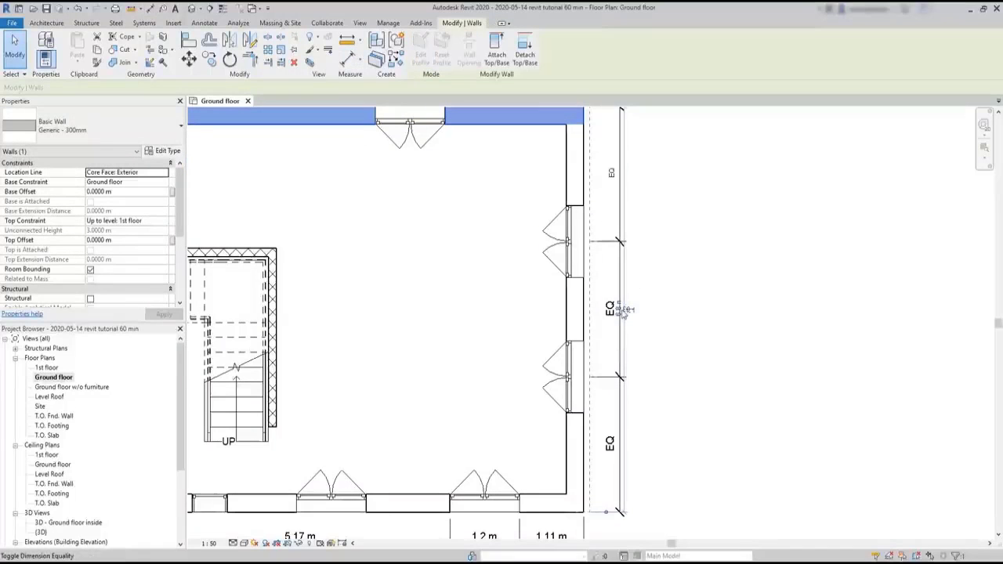
scroll(622, 313, "up", 4)
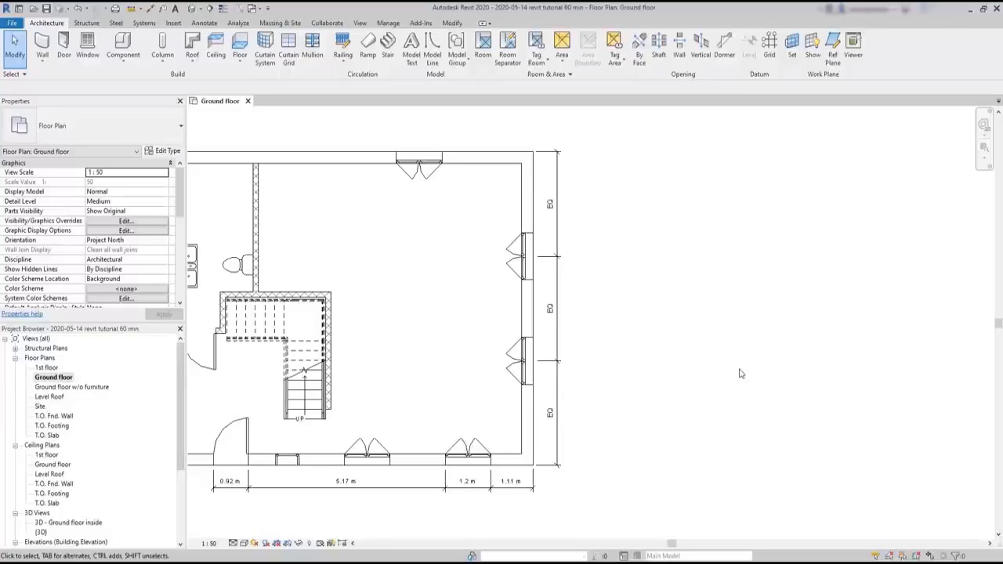
- Switch off EQ Display on the right wall's dimension string, and toggle its equality constraint off and back on
right_click(559, 278)
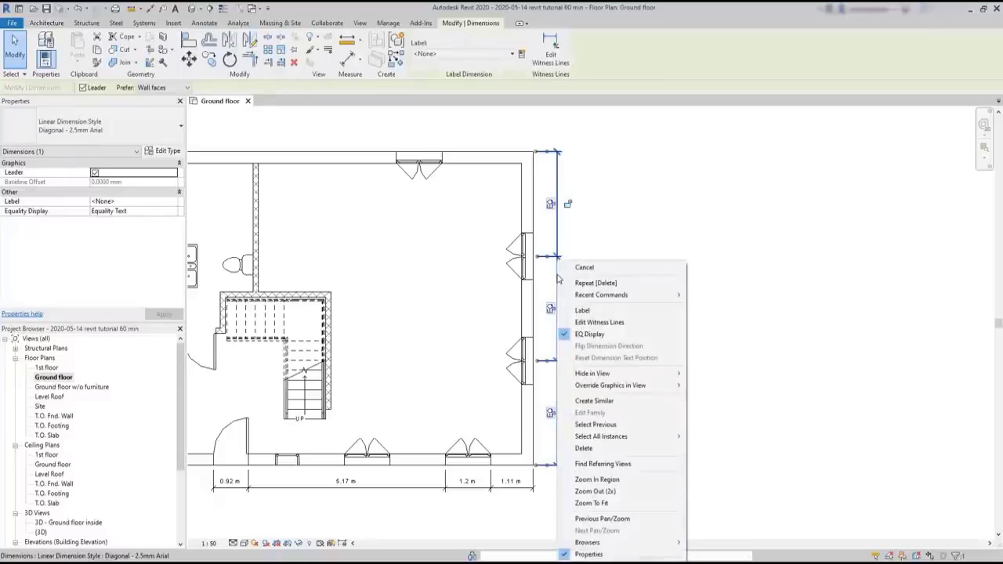
left_click(598, 334)
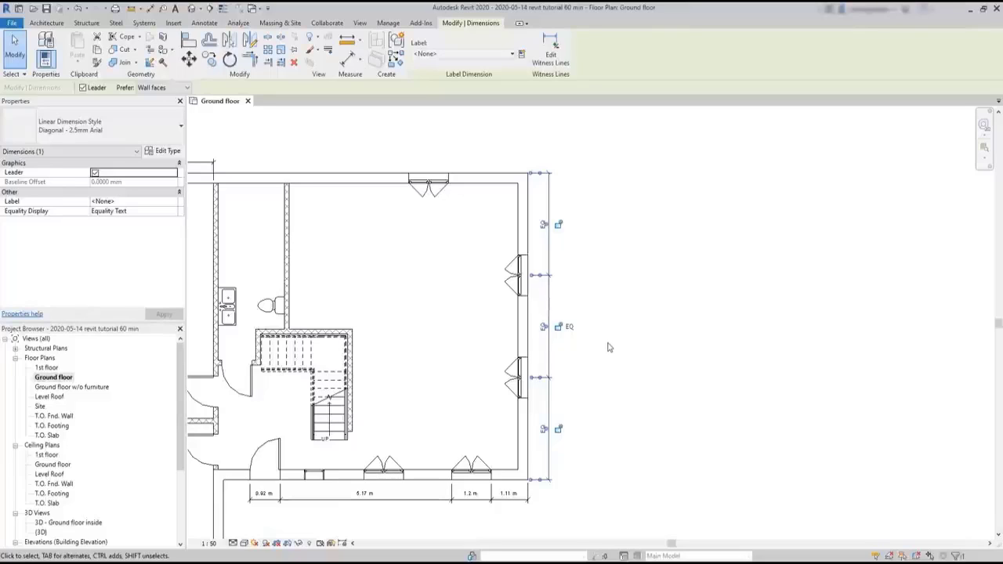
left_click(569, 327)
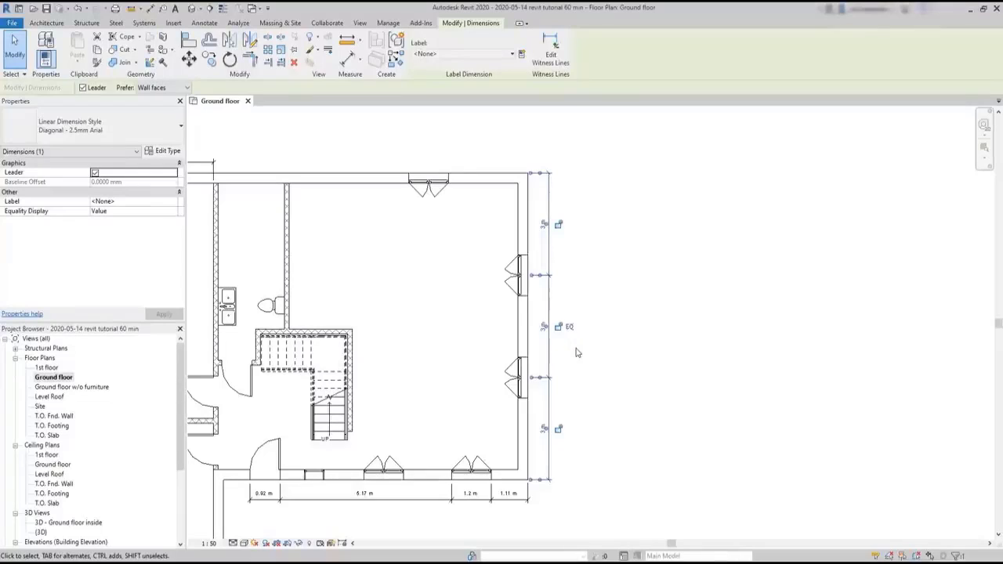
left_click(604, 307)
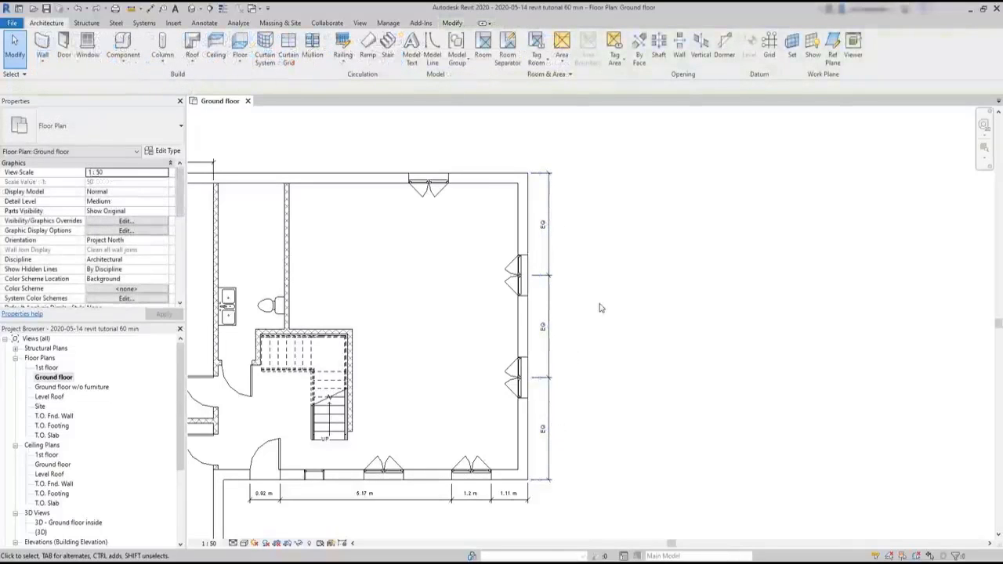
- Delete the right wall's dimension string and remove its equality constraints with Unconstrain
left_click(572, 314)
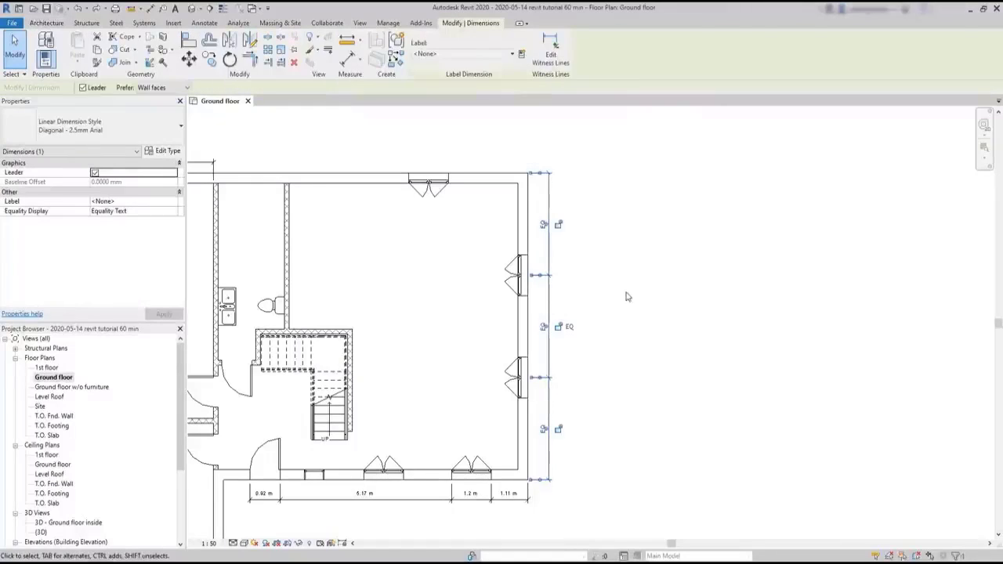
key("Delete")
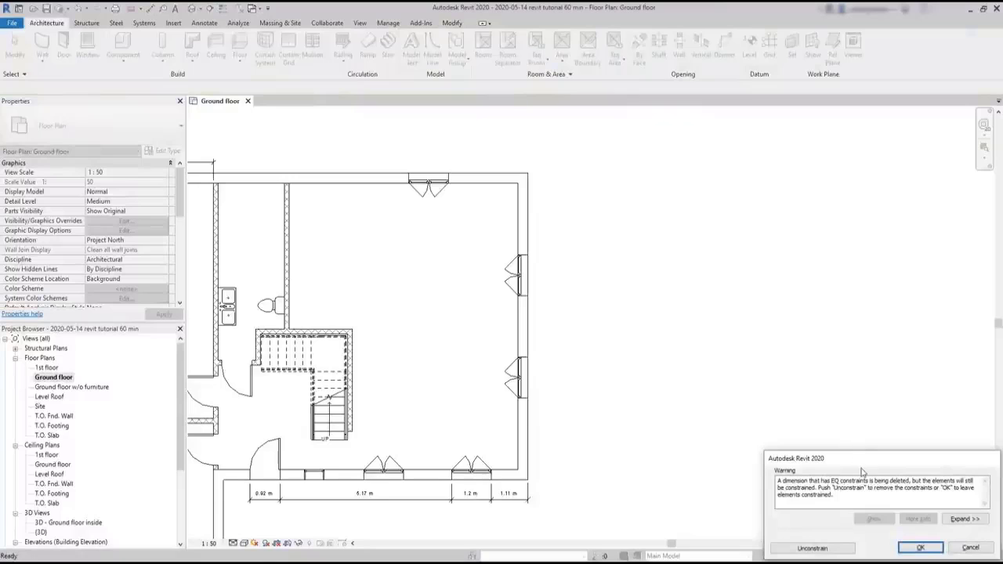
left_click(838, 551)
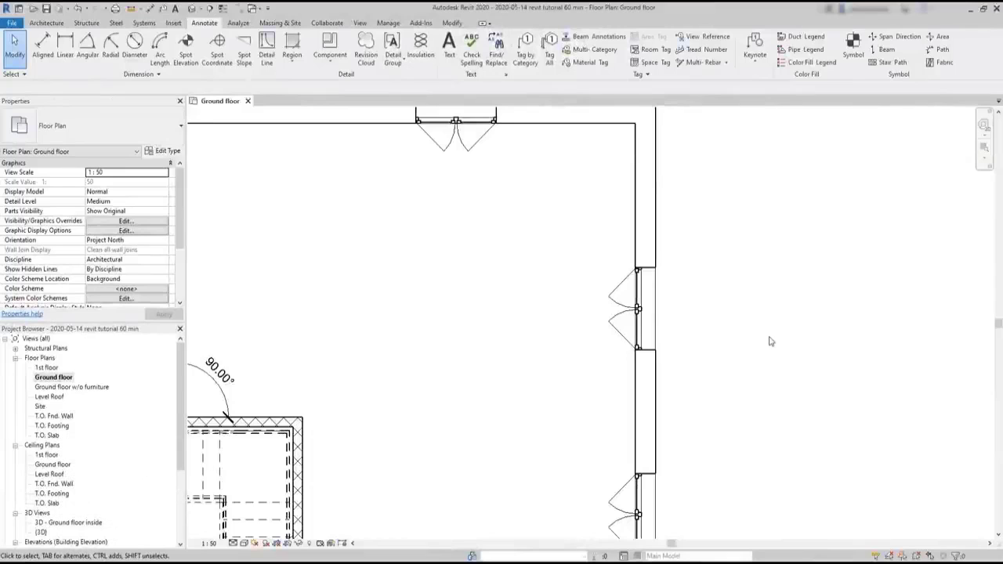
- Place a horizontal linear dimension inside the room from its upper right interior corner to the nearest edge of the upper wall's window
scroll(759, 341, "down", 1)
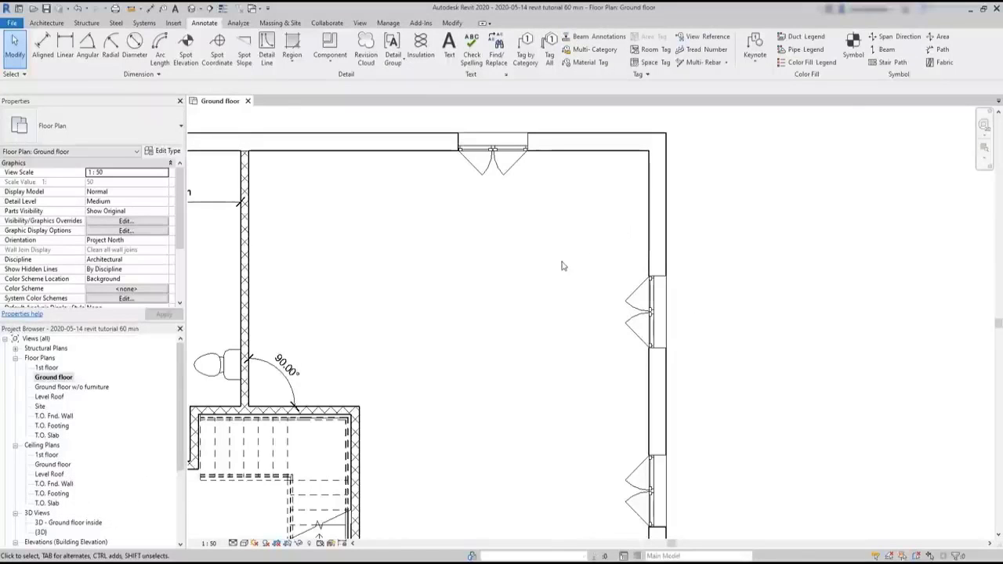
left_click(65, 43)
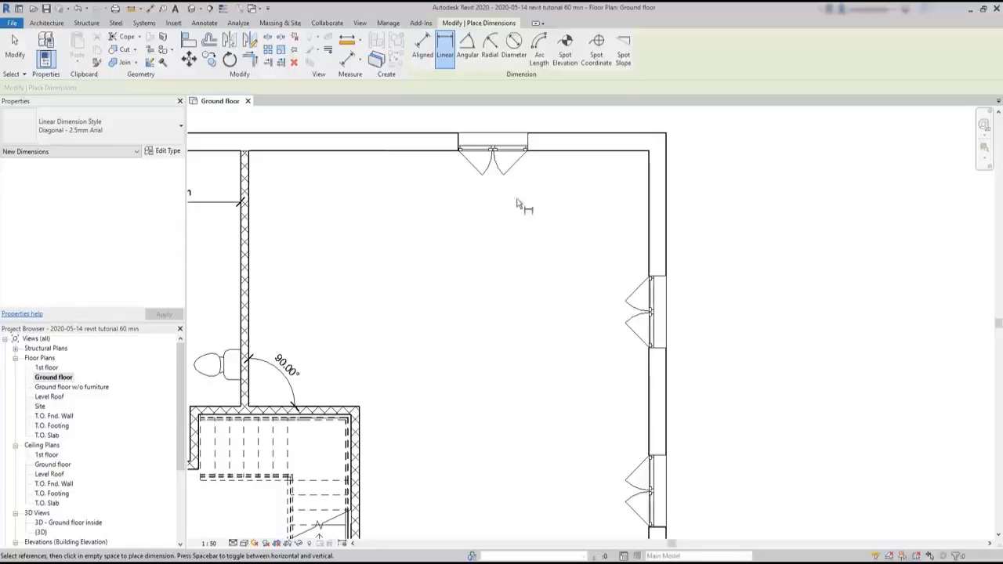
left_click(649, 159)
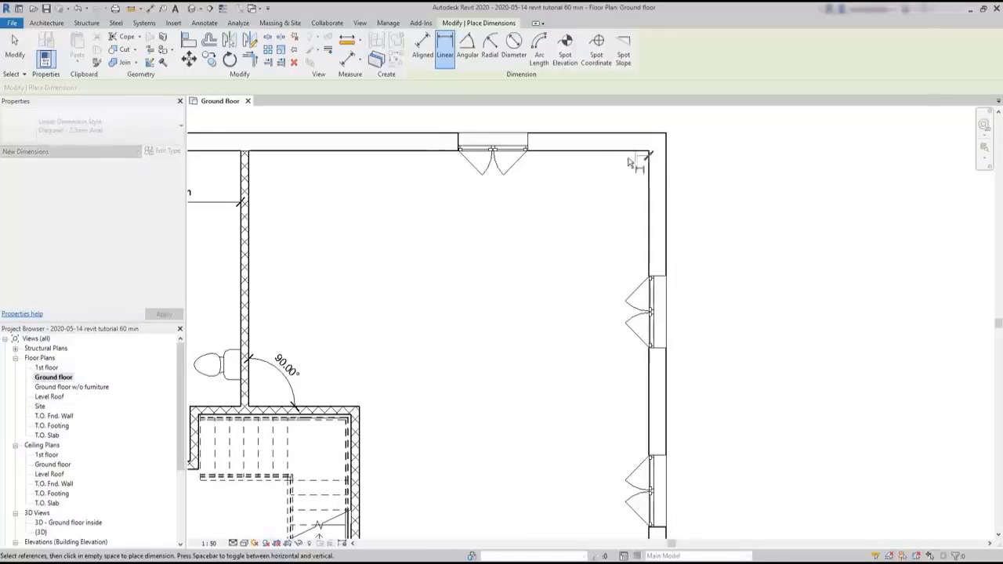
left_click(529, 157)
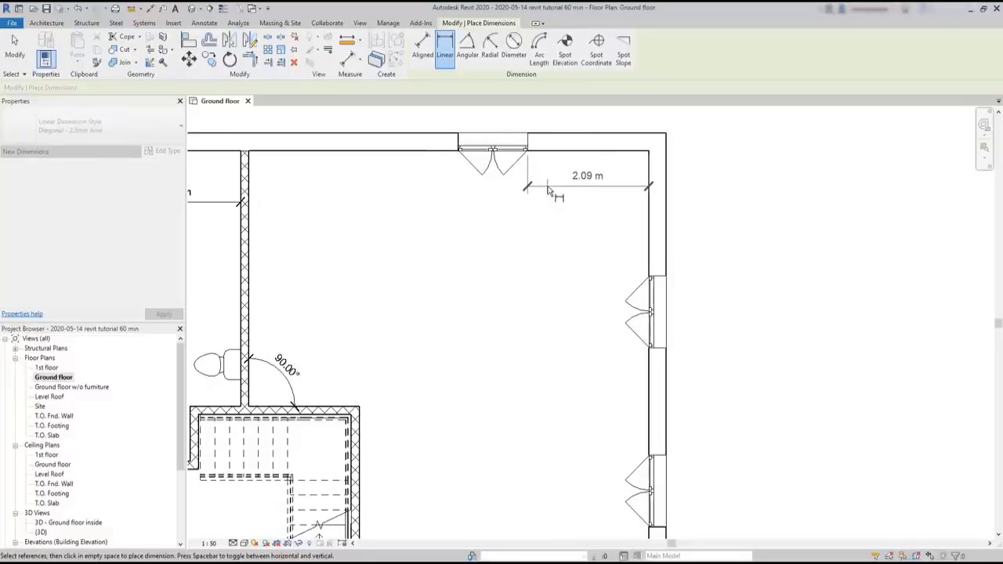
left_click(548, 192)
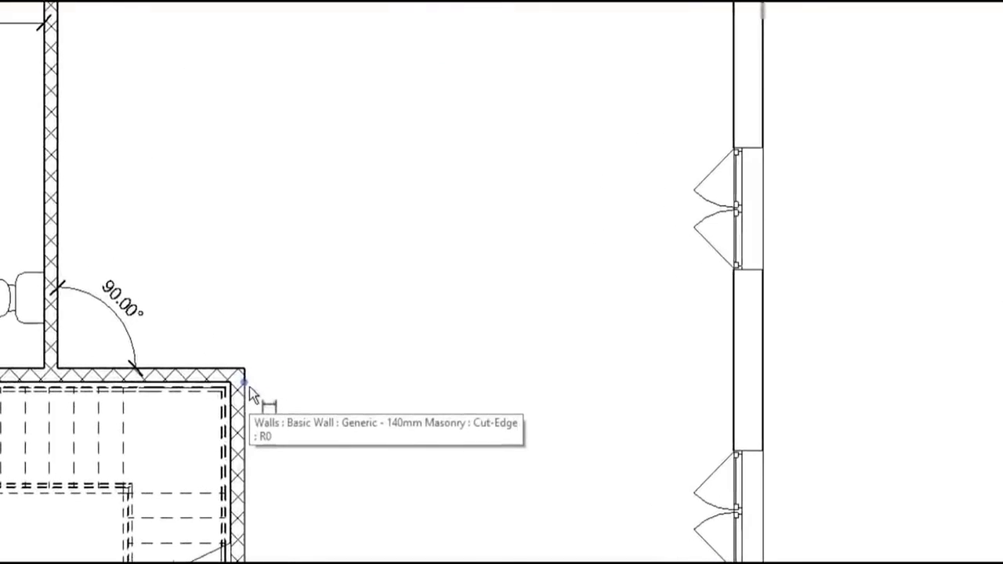
- Place a horizontal linear dimension from the stair wall's outer corner to the right exterior wall at the upper window's lower edge
left_click(250, 386)
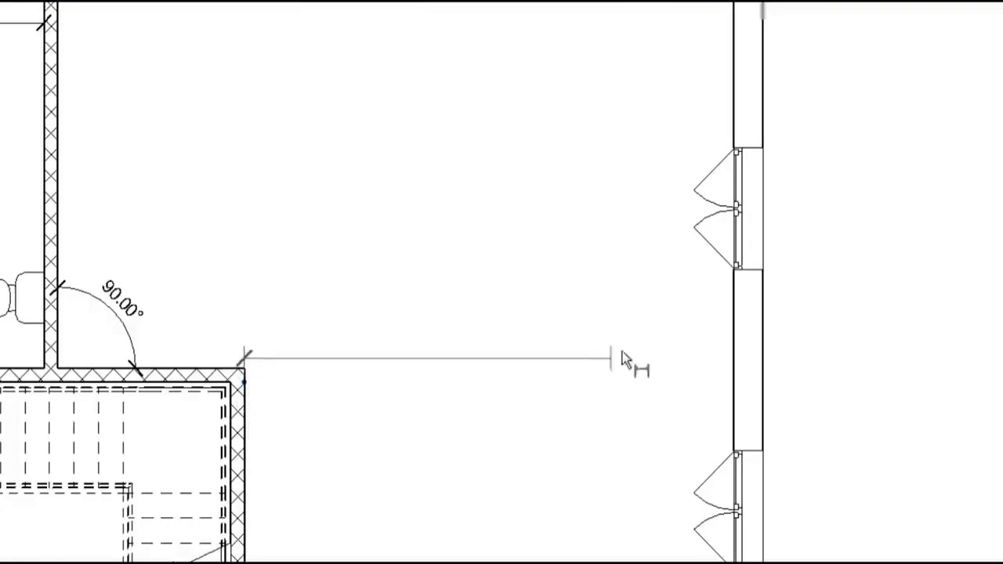
left_click(735, 271)
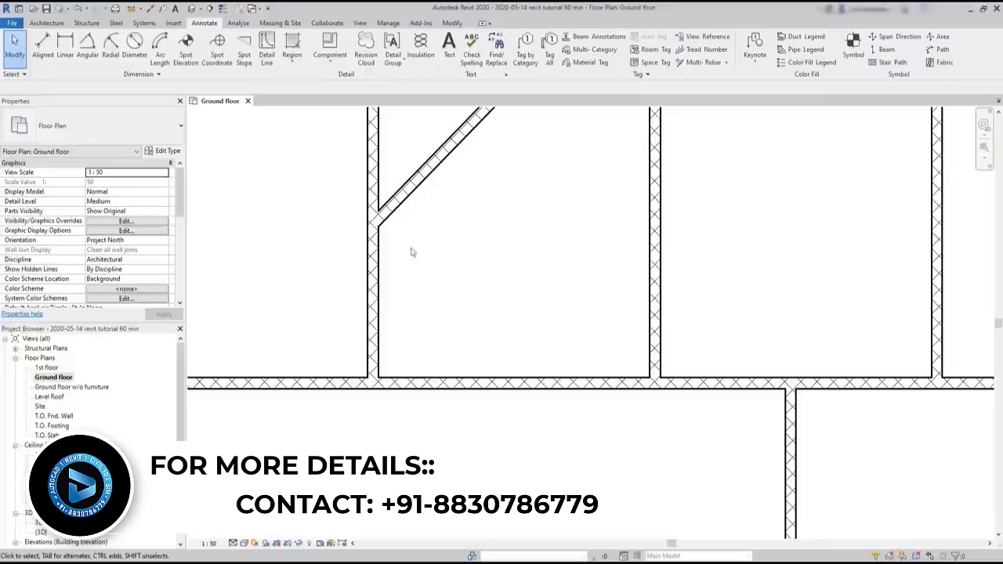
- Place angular dimensions between the diagonal wall and the vertical wall it meets, one below and one above their junction
left_click(88, 47)
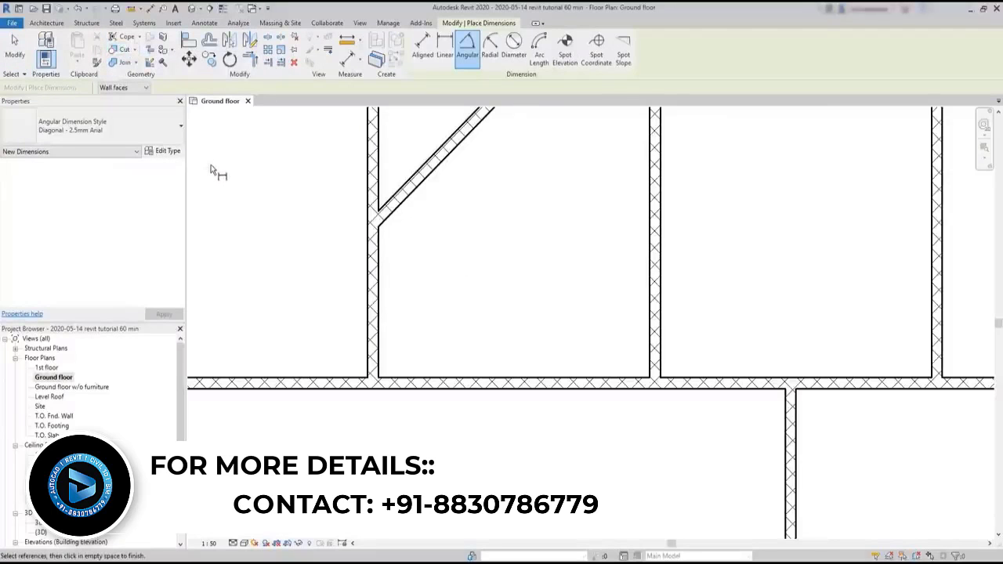
left_click(411, 203)
left_click(381, 289)
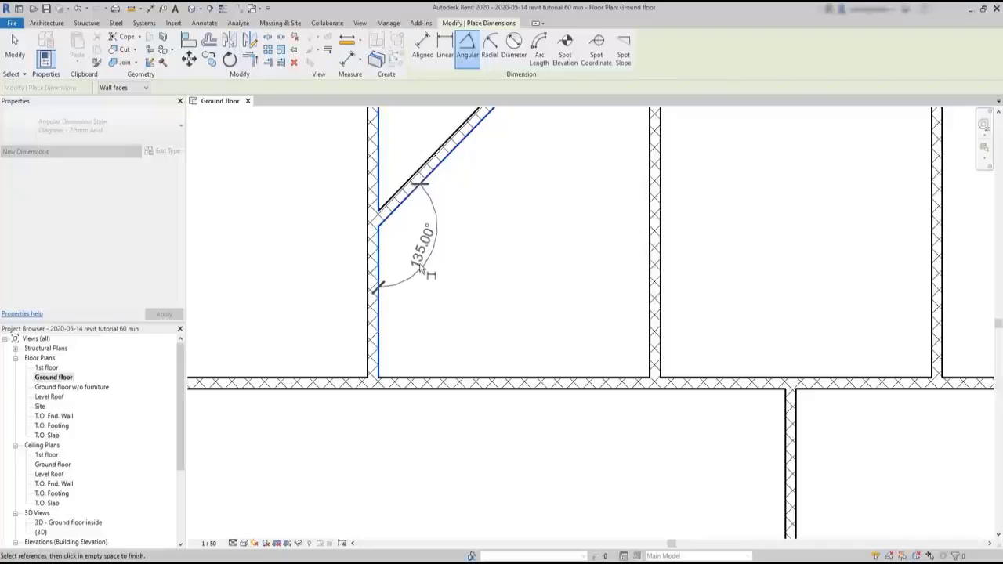
left_click(419, 262)
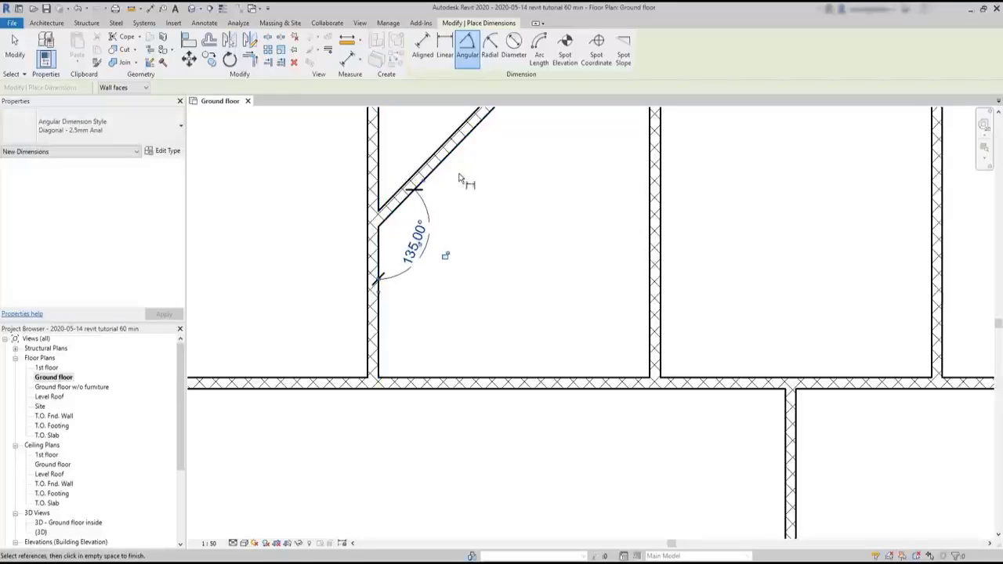
left_click(435, 159)
left_click(381, 157)
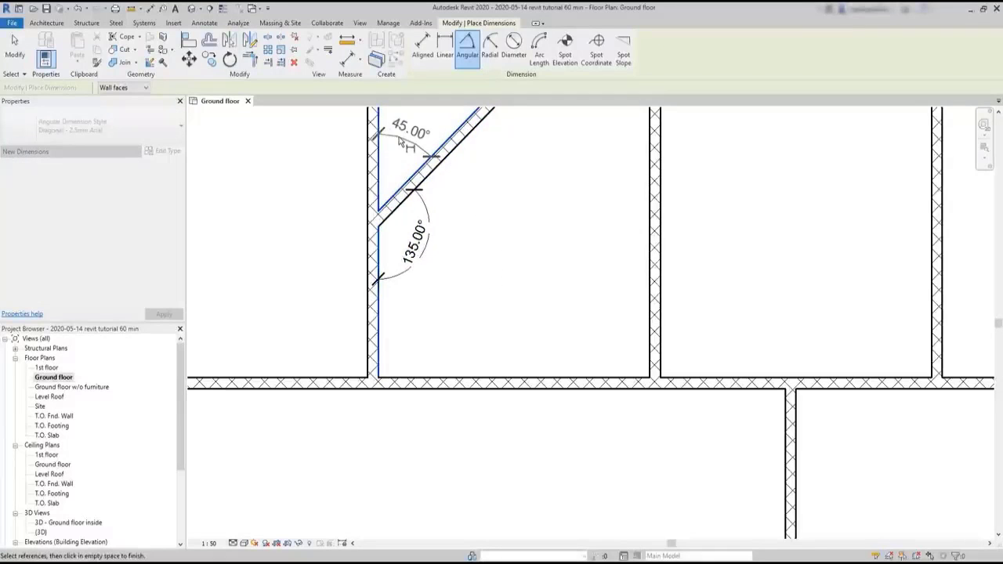
left_click(401, 144)
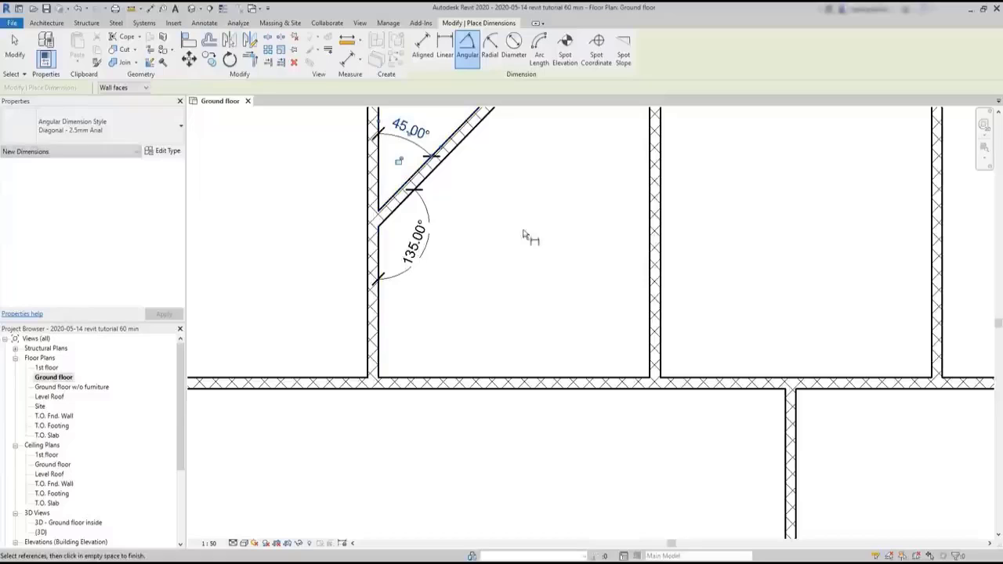
left_click(705, 382)
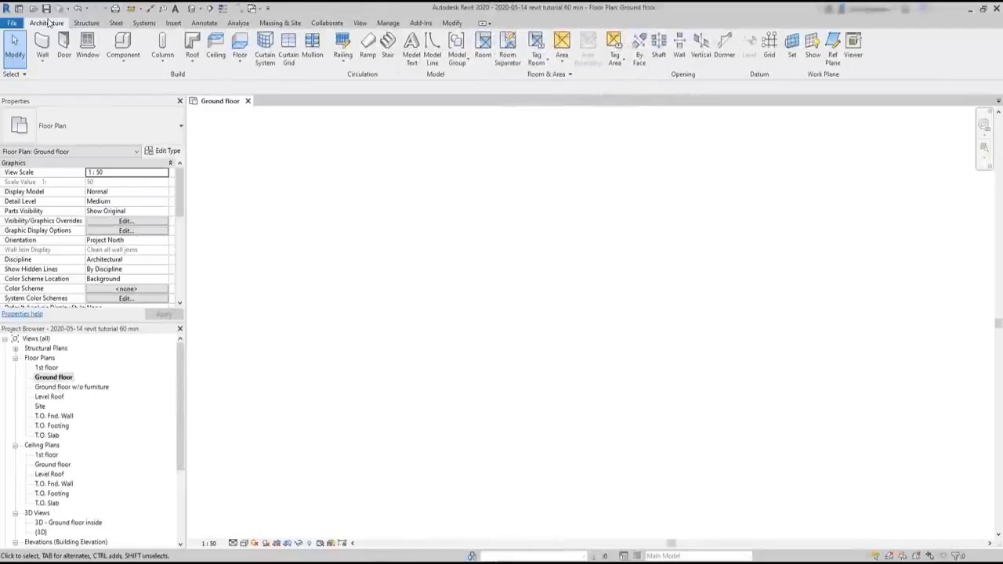
- Draw a circular RTutorial - Interior Wall in an empty area of the plan, with an inner-face radius of about 1.26 m
left_click(43, 46)
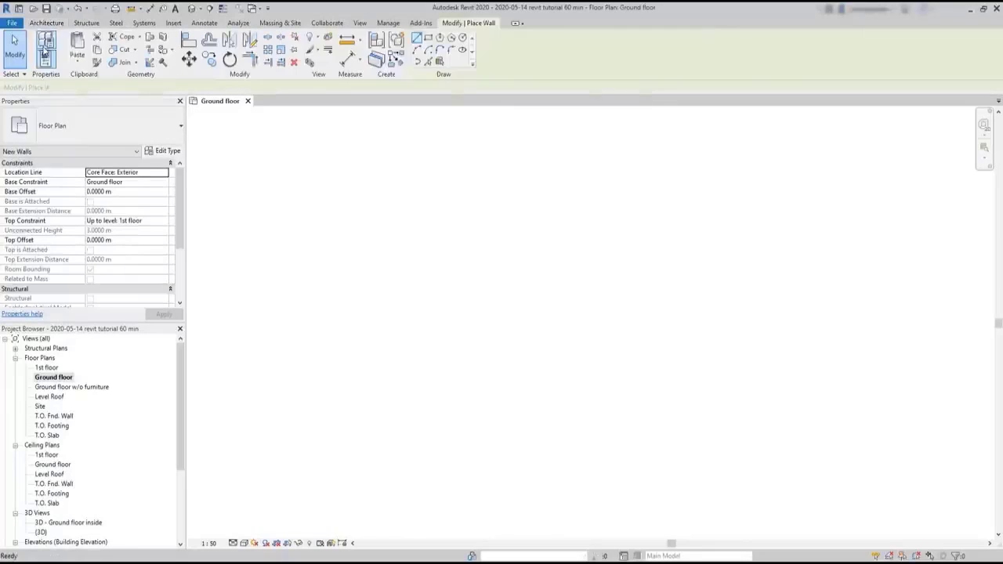
left_click(463, 38)
left_click(546, 276)
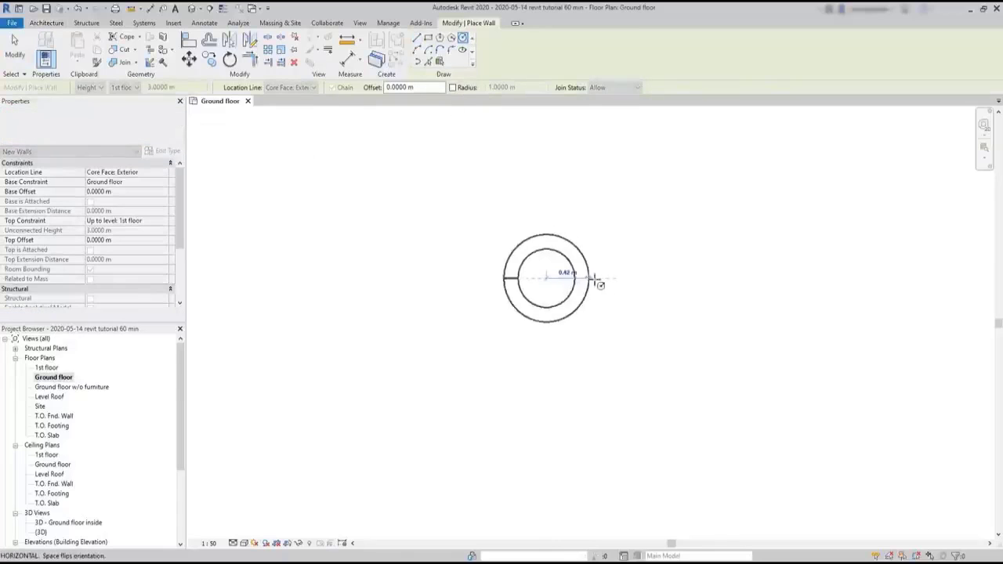
left_click(688, 279)
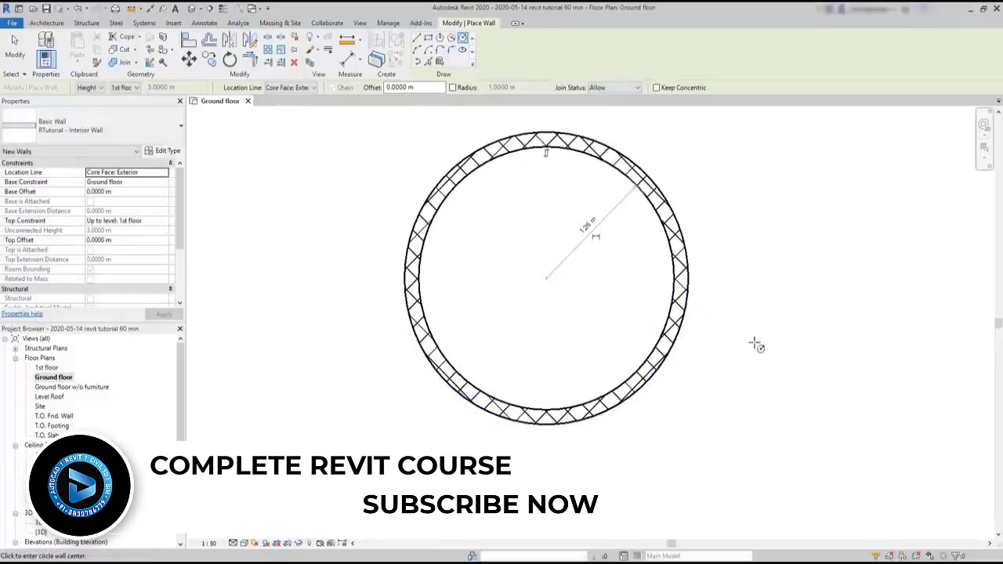
- Place a radial dimension on the inner face of the circular wall
left_click(206, 23)
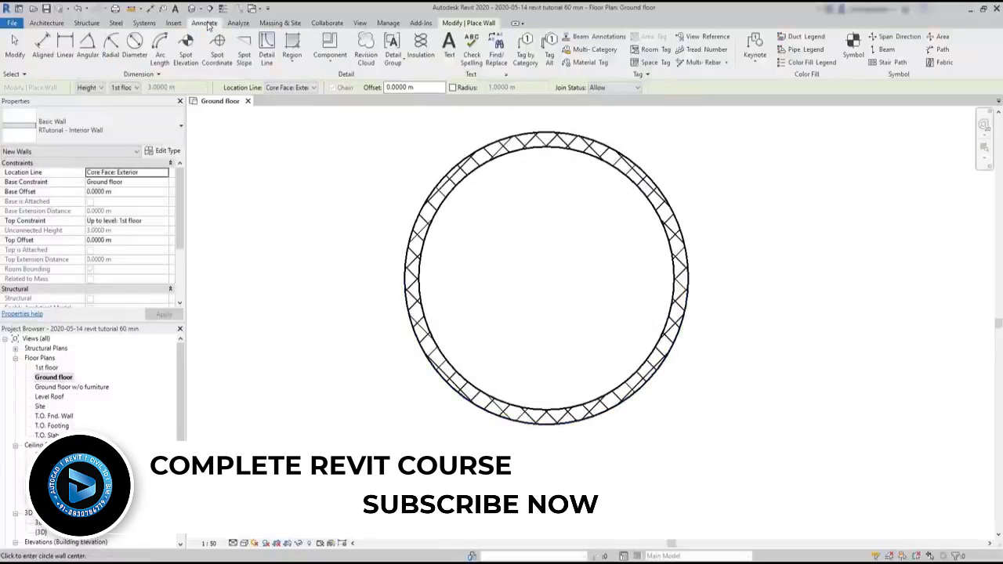
left_click(111, 47)
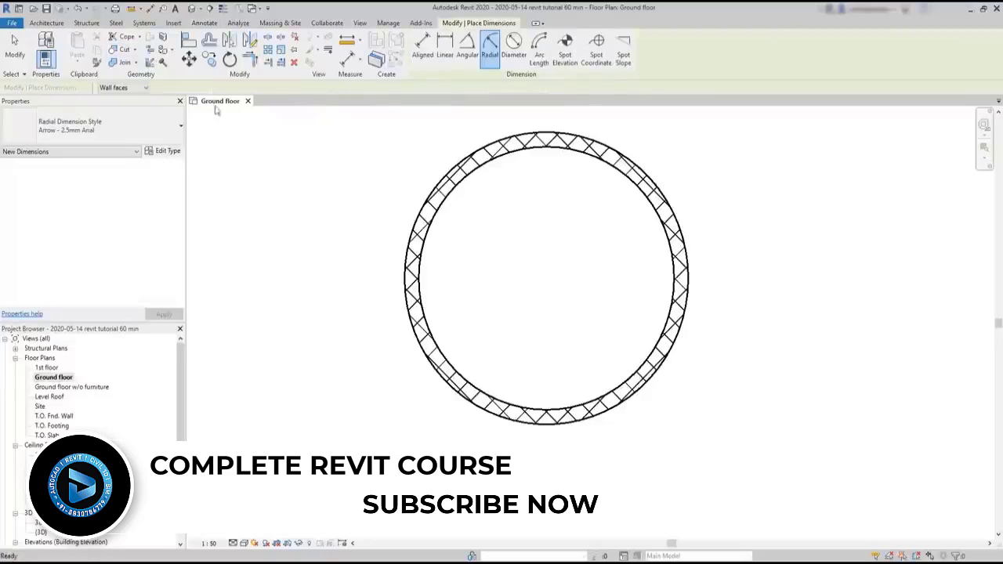
left_click(664, 219)
left_click(641, 207)
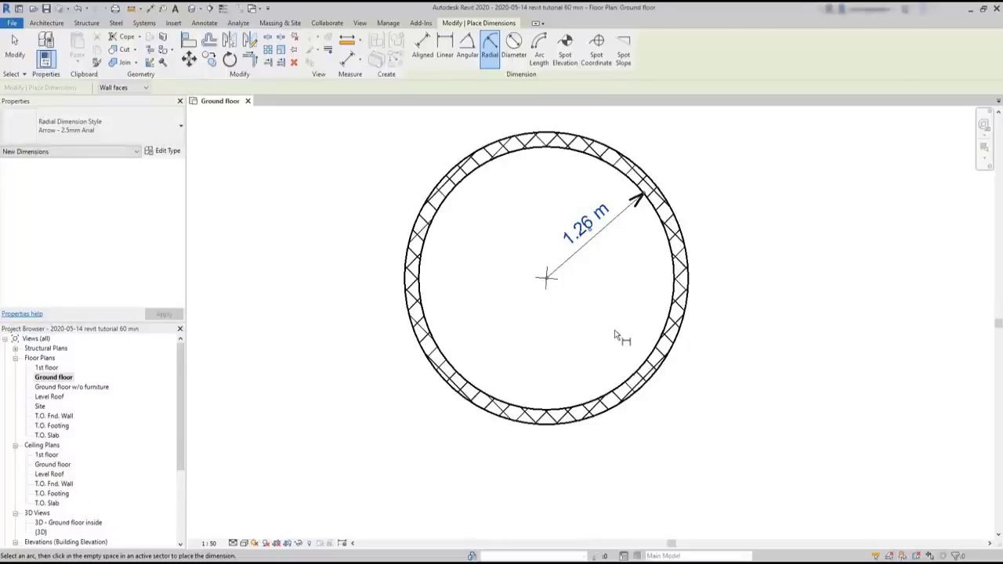
- Place a diameter dimension on the outer face of the circular wall
left_click(204, 23)
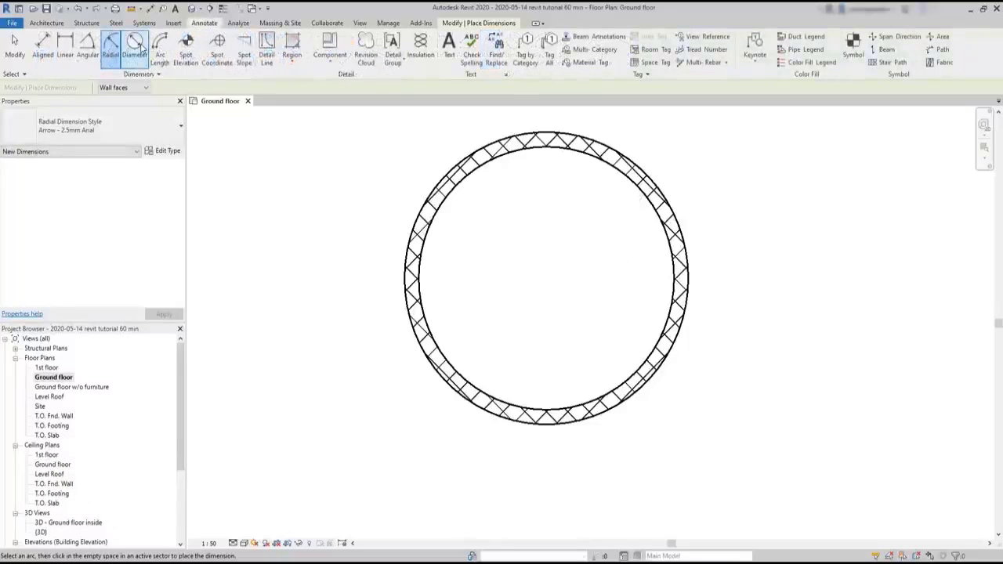
left_click(137, 49)
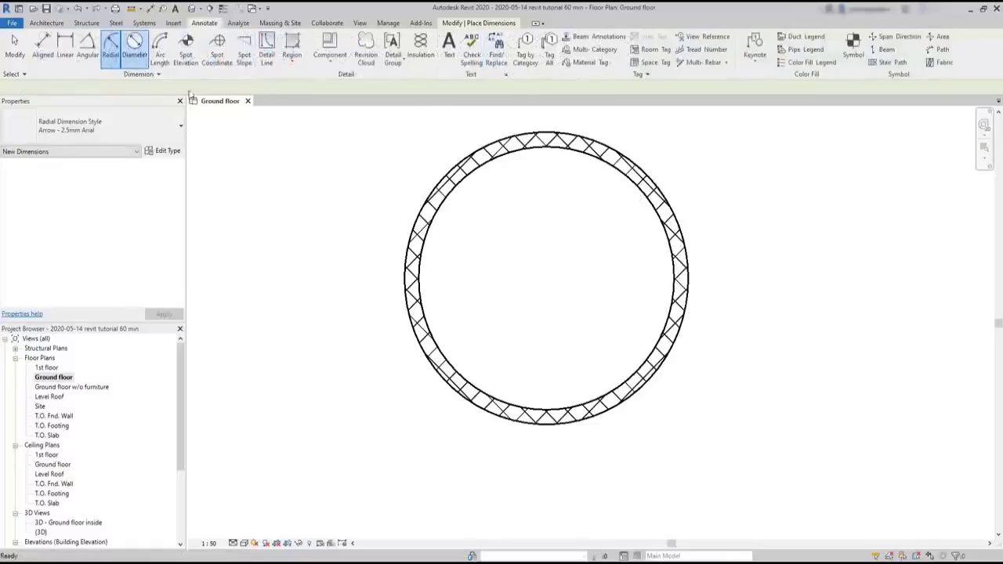
left_click(669, 212)
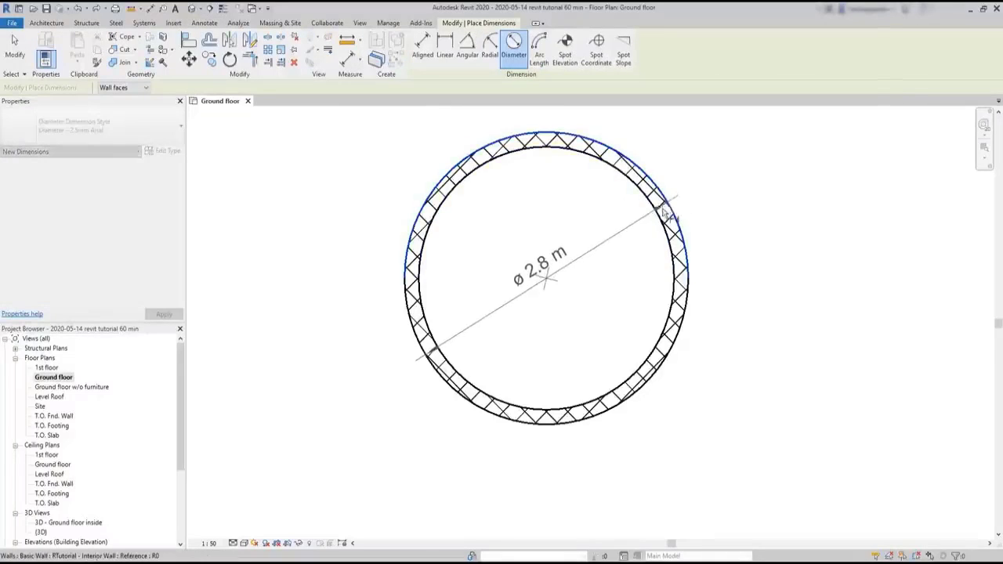
left_click(675, 207)
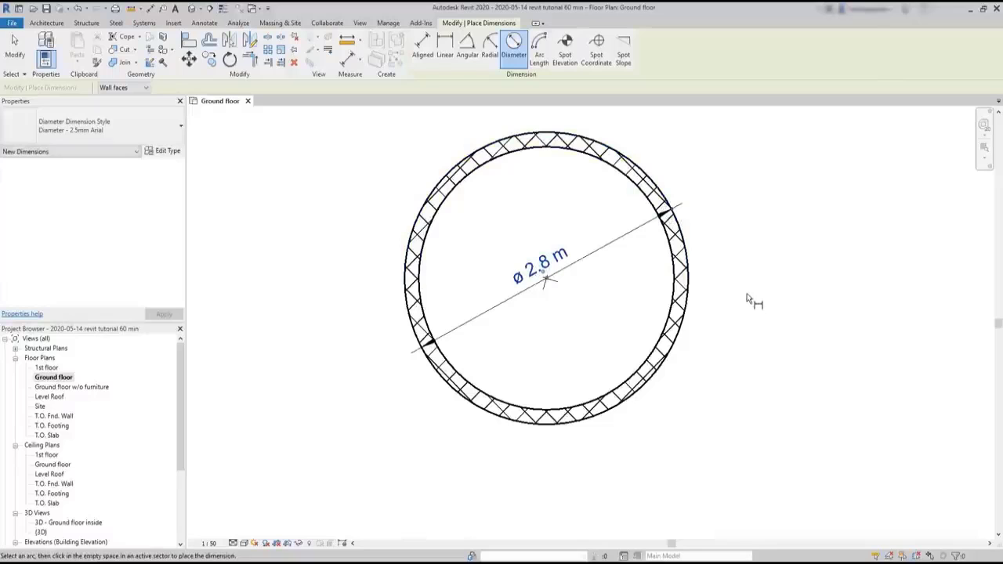